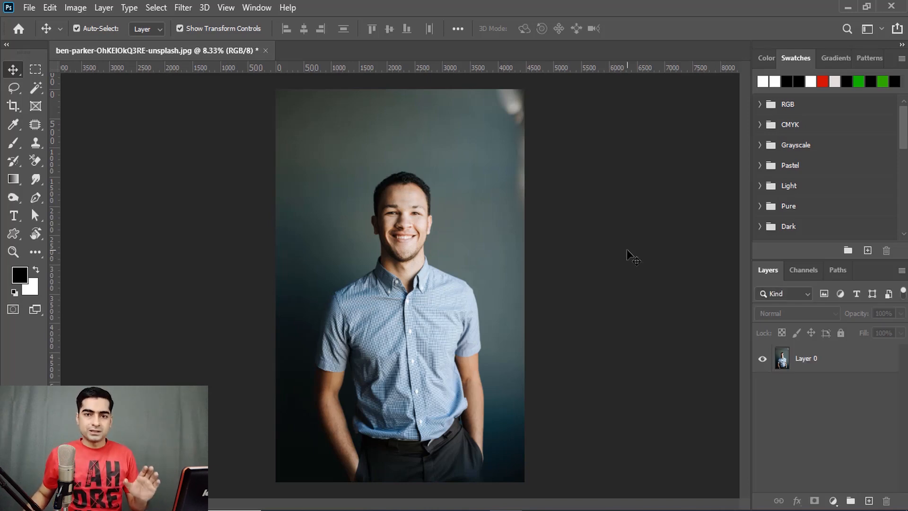
Step: Crop the portrait to a roughly square frame around the man's head and shoulders, leaving Delete Cropped Pixels off
click(13, 105)
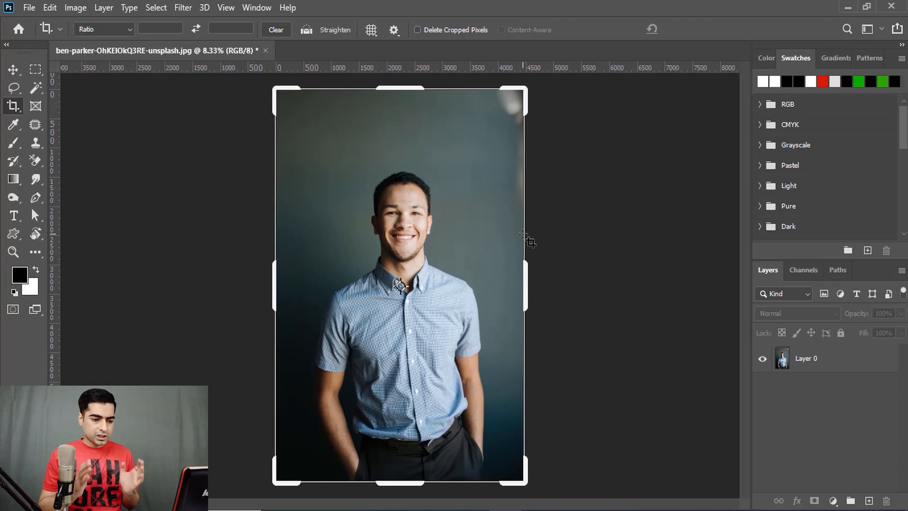
drag(399, 89, 401, 120)
drag(403, 451, 416, 353)
drag(523, 276, 500, 276)
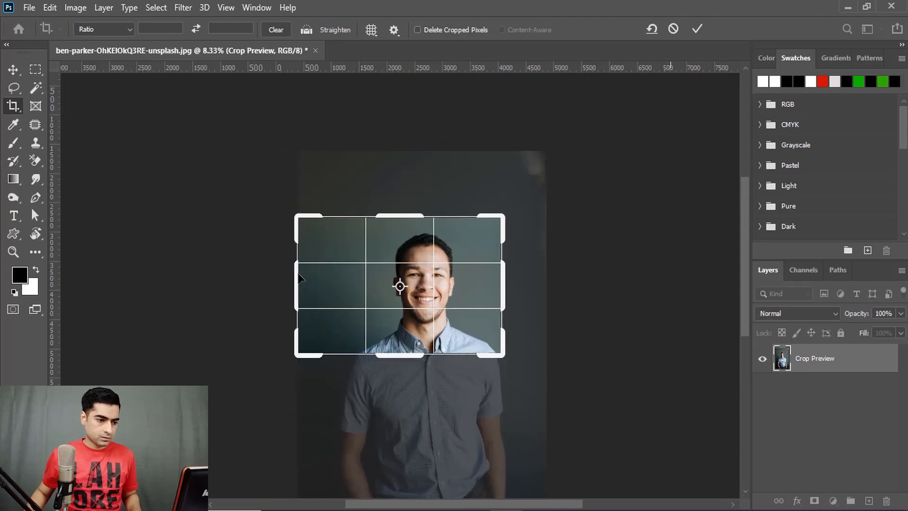
drag(299, 278, 351, 278)
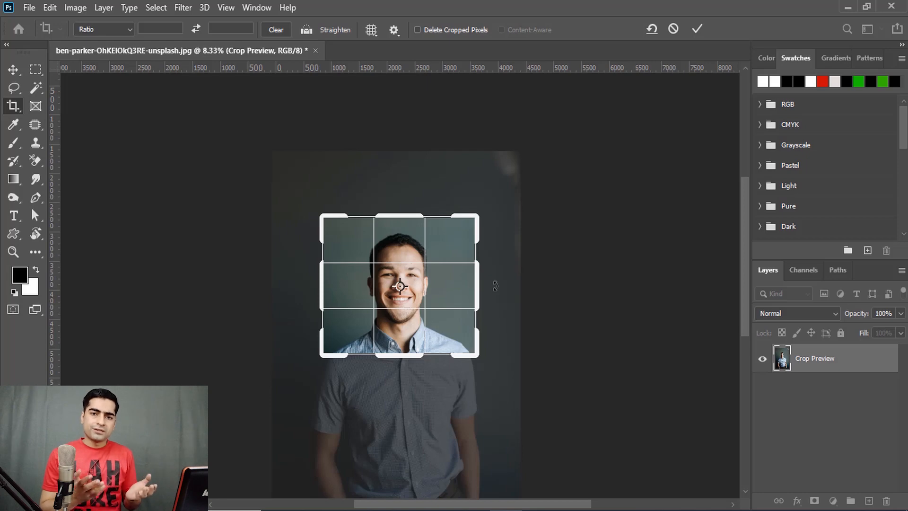
drag(412, 272, 409, 272)
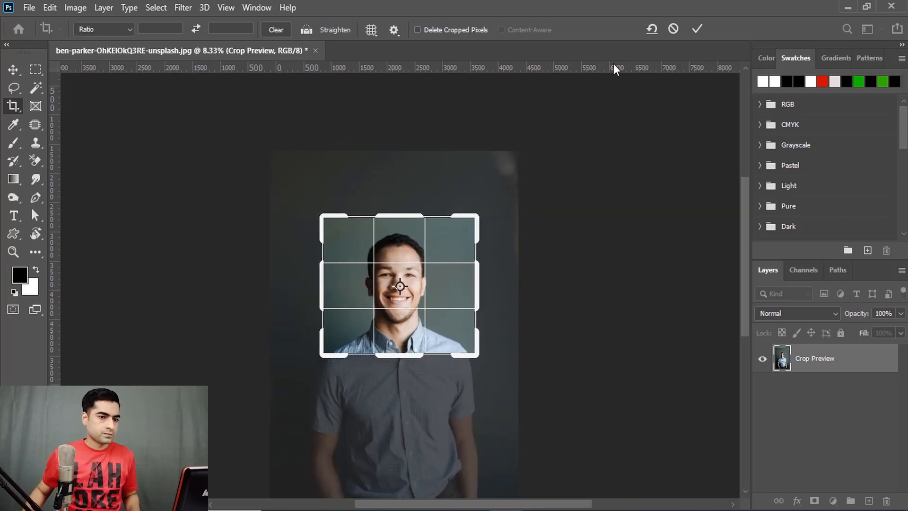
click(699, 25)
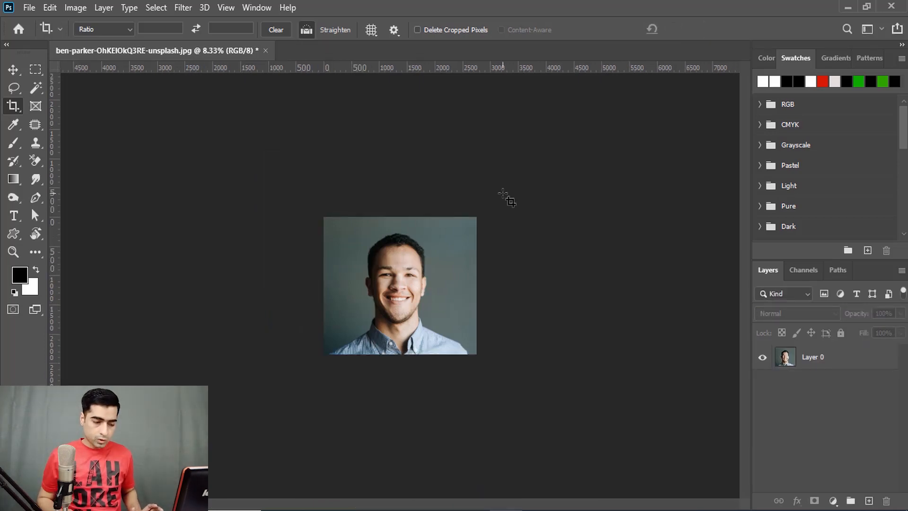
key(ctrl+0)
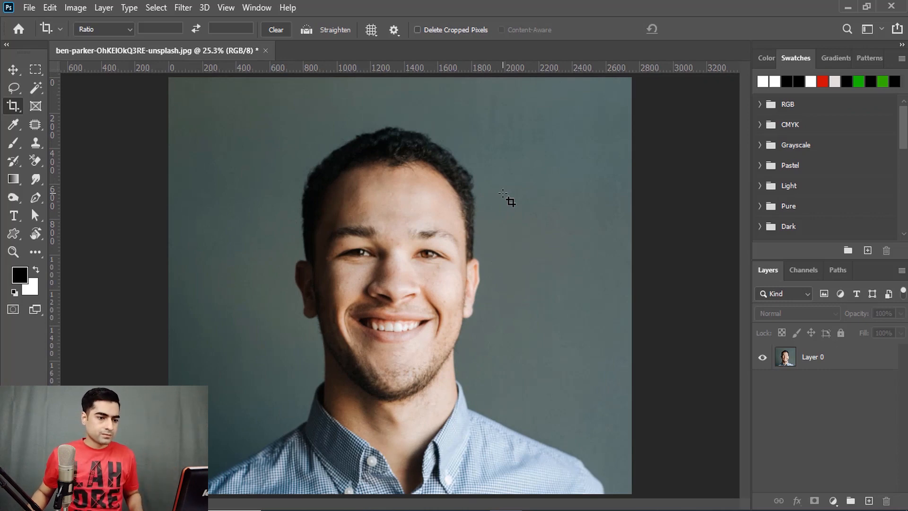
key(v)
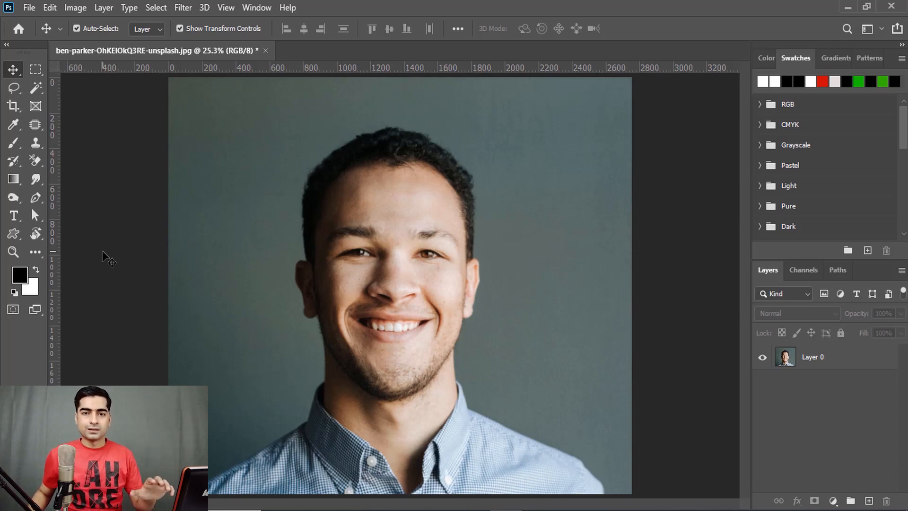
Step: Start a Pen path where the shoulder on the image's right side meets the lower edge and trace its outer curve
click(36, 197)
scroll(567, 476, up, 5)
mouse_move(588, 459)
mouse_down()
mouse_move(504, 345)
mouse_move(517, 346)
mouse_up()
scroll(561, 393, up, 4)
drag(605, 387, 587, 371)
drag(546, 331, 536, 314)
mouse_move(514, 304)
mouse_down()
mouse_move(554, 348)
mouse_move(553, 331)
mouse_move(554, 355)
mouse_move(570, 370)
mouse_up()
click(555, 345)
drag(537, 333, 681, 373)
click(544, 312)
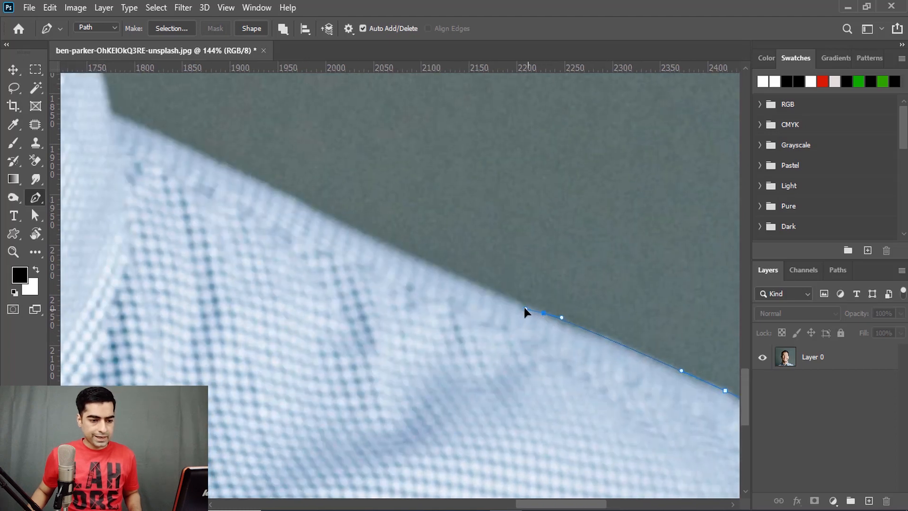
Step: Continue the path along the top of the shoulder on the image's right side up to the collar's base
drag(490, 300, 537, 349)
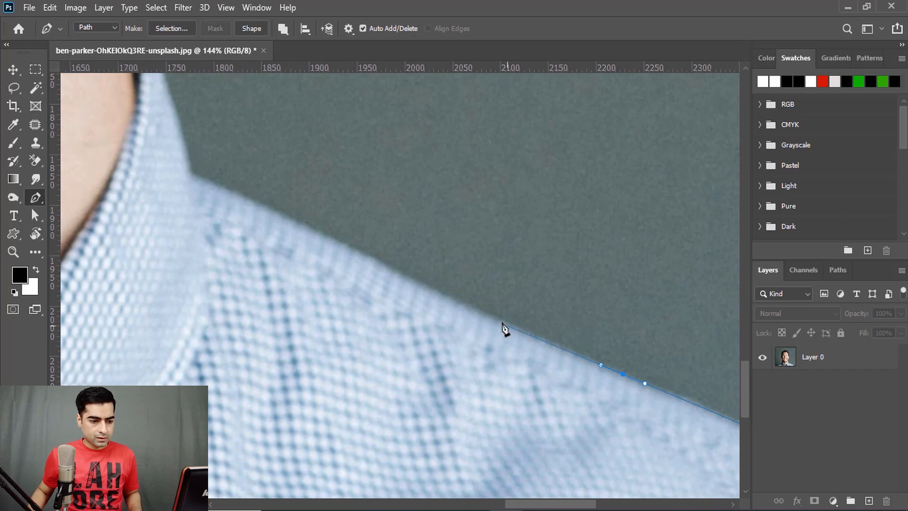
drag(469, 308, 467, 306)
drag(376, 296, 439, 345)
drag(392, 284, 411, 375)
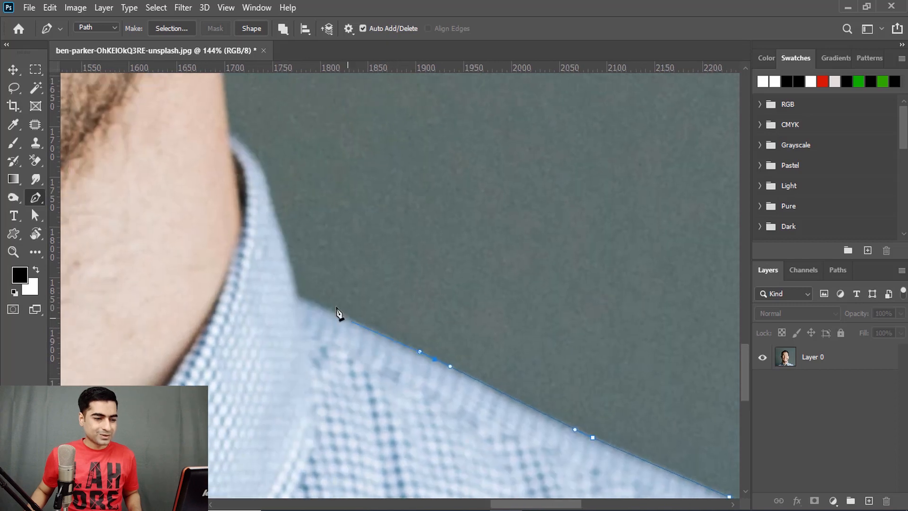
drag(324, 310, 317, 305)
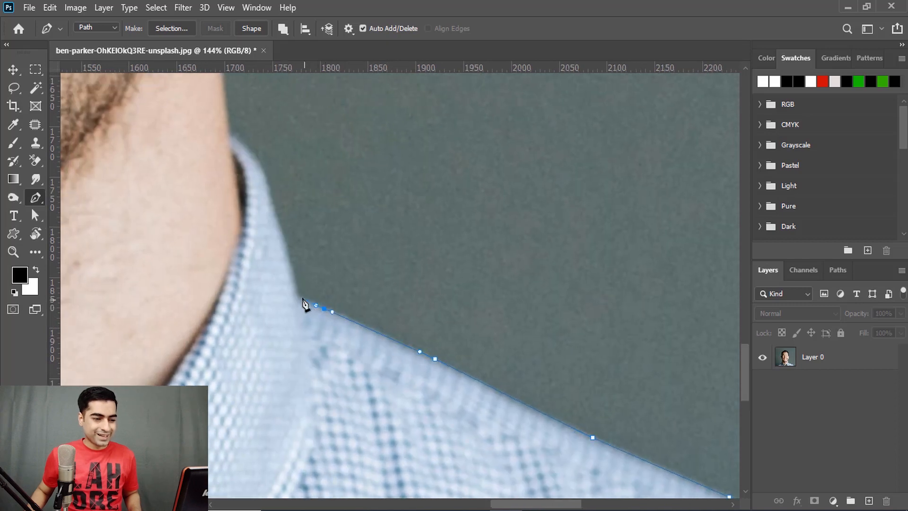
Step: Trace the path up the collar's outer edge and along the neck on the image's right side
drag(294, 274, 324, 362)
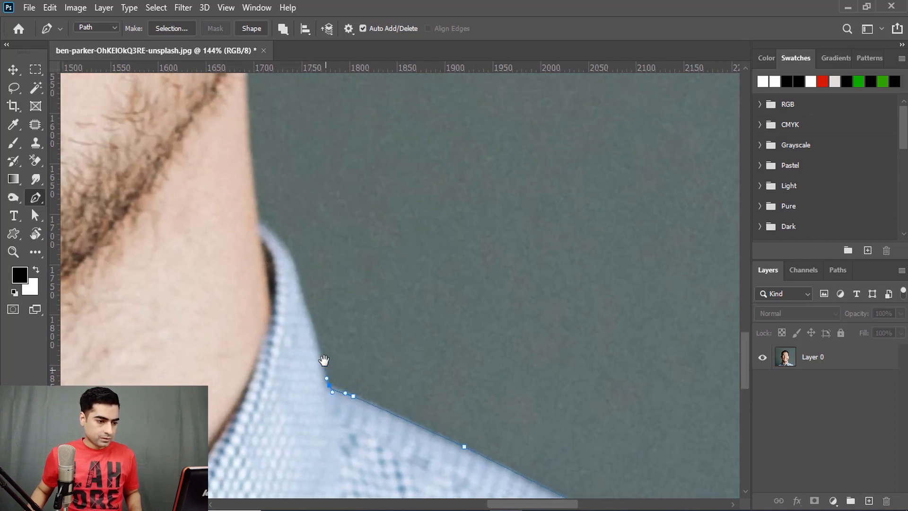
drag(299, 267, 320, 330)
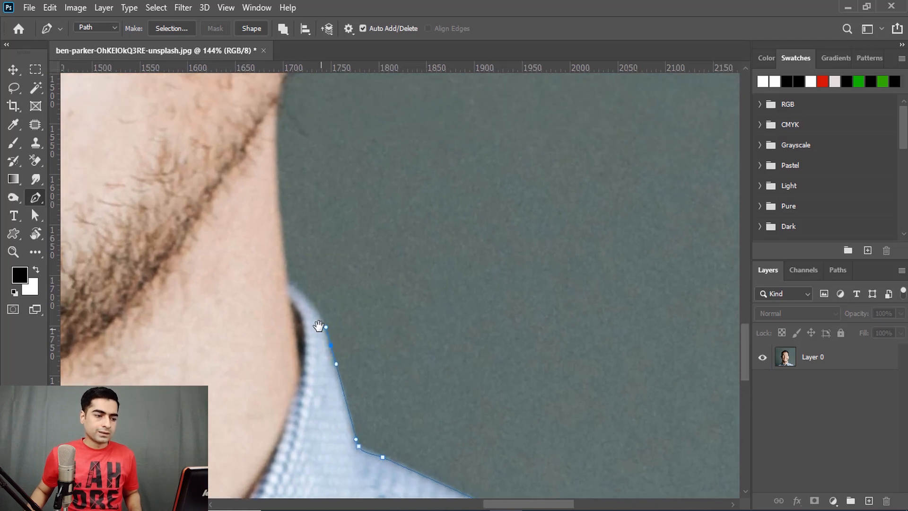
drag(301, 290, 293, 283)
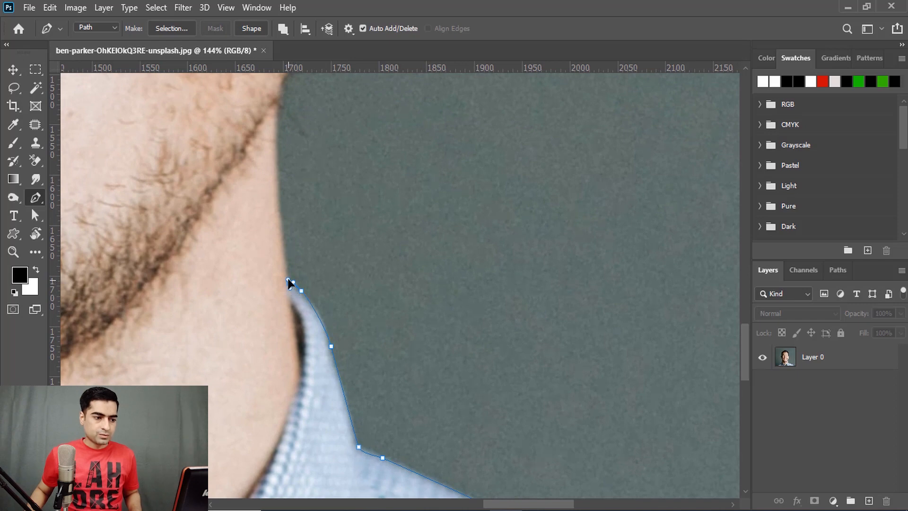
drag(288, 241, 309, 332)
drag(297, 257, 288, 276)
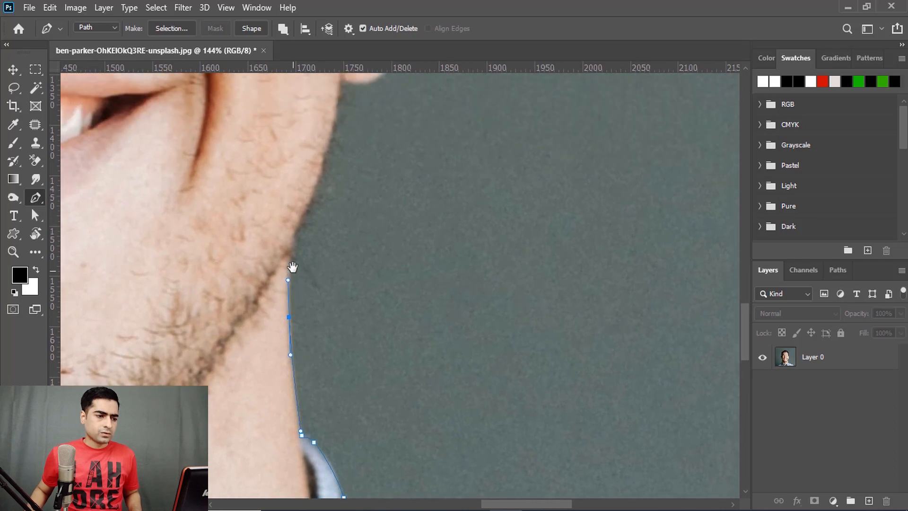
Step: Continue the path from the neck up the jawline to the base of the earlobe on the image's right side
drag(290, 245, 263, 343)
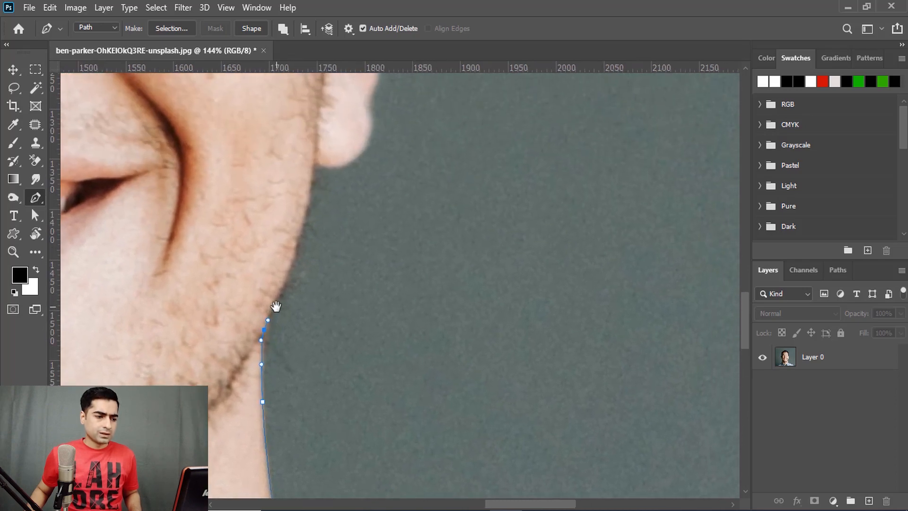
drag(298, 244, 300, 308)
scroll(310, 265, up, 3)
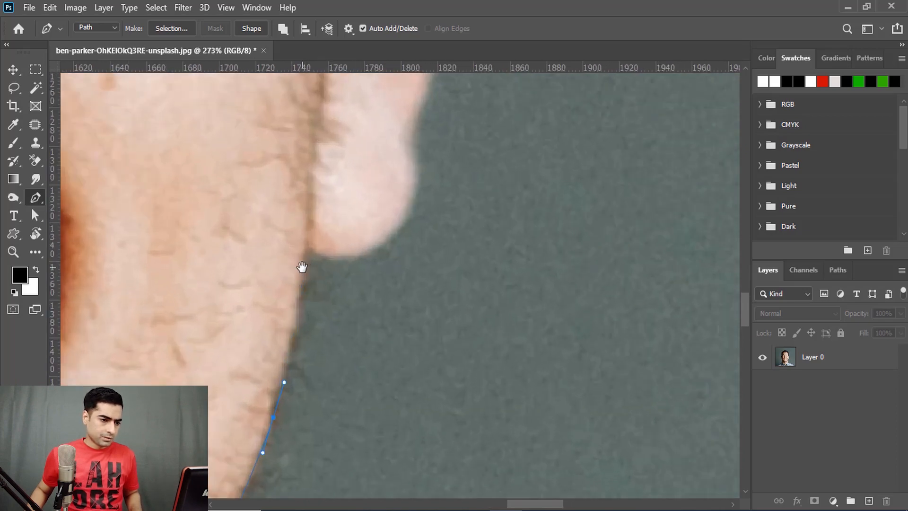
drag(301, 267, 312, 281)
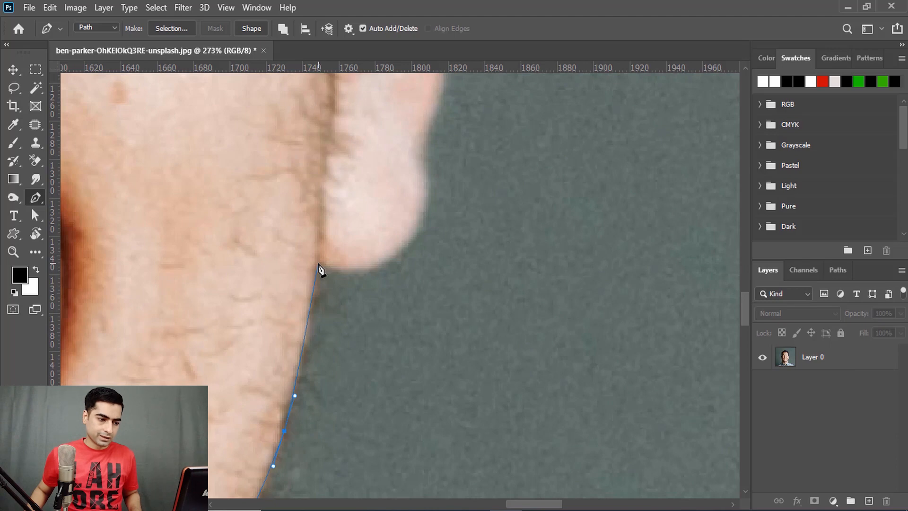
drag(322, 265, 277, 321)
Step: Trace the path around the ear on the image's right side up to where it meets the hair
drag(300, 326, 316, 327)
drag(373, 287, 379, 271)
drag(341, 325, 338, 310)
mouse_move(354, 268)
mouse_down()
mouse_move(360, 251)
mouse_move(393, 367)
mouse_move(393, 327)
mouse_up()
drag(385, 321, 402, 373)
drag(379, 354, 369, 355)
drag(347, 358, 347, 467)
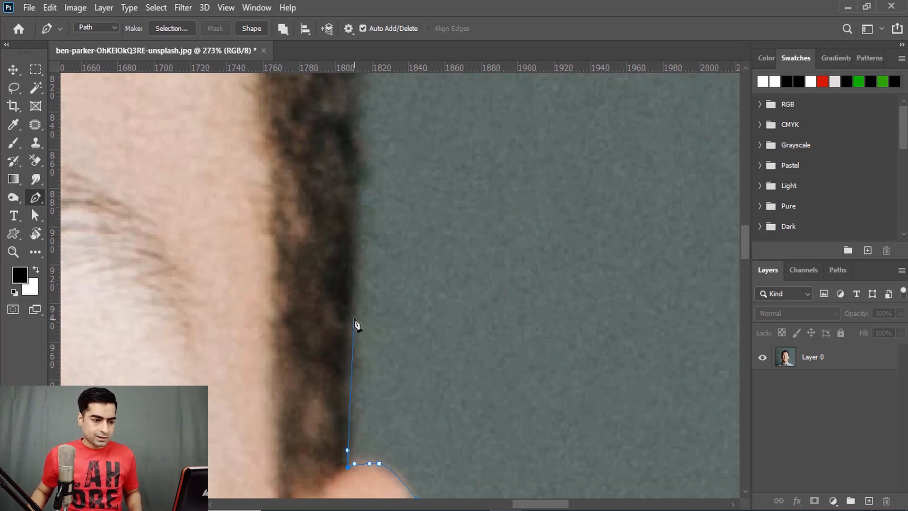
Step: Continue the path up the side hair above that ear, keeping just inside the hairline's outer edge
drag(348, 312, 348, 273)
drag(344, 231, 375, 411)
drag(381, 268, 379, 233)
drag(371, 201, 413, 431)
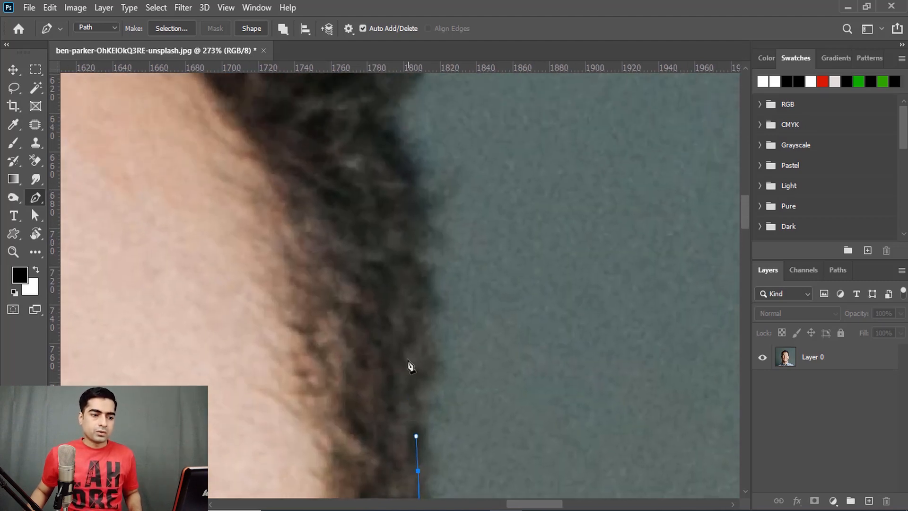
drag(409, 266, 463, 486)
drag(419, 255, 403, 212)
Step: Carry the path in smooth curves across the top of the head, slightly inside the hair's outer edge
drag(362, 185, 506, 367)
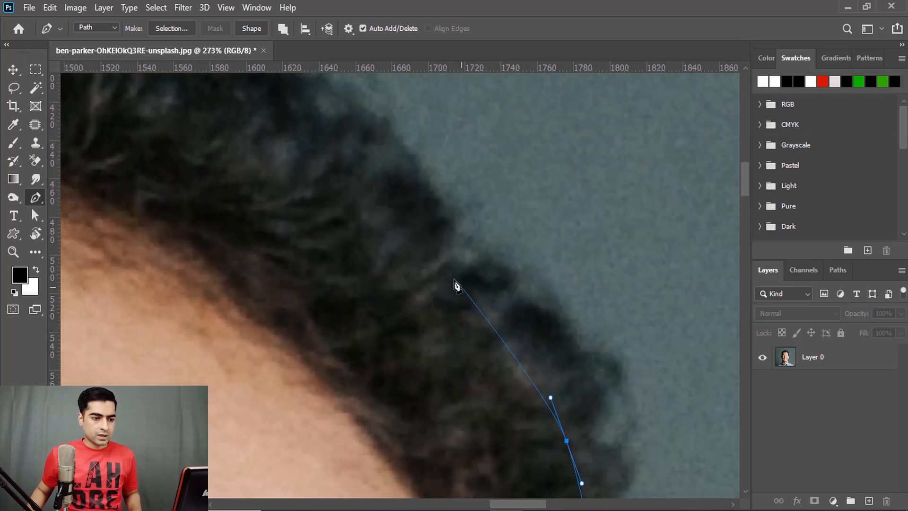
drag(450, 275, 510, 373)
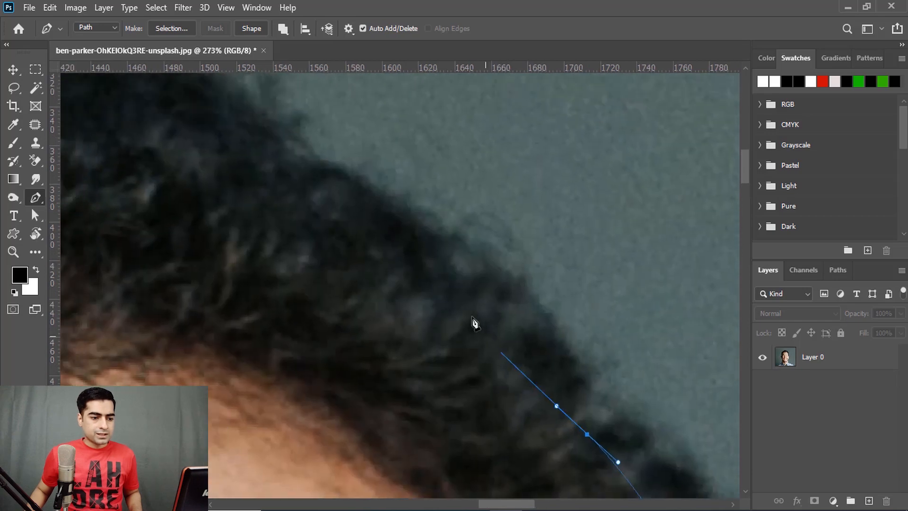
drag(439, 290, 442, 340)
drag(337, 266, 517, 292)
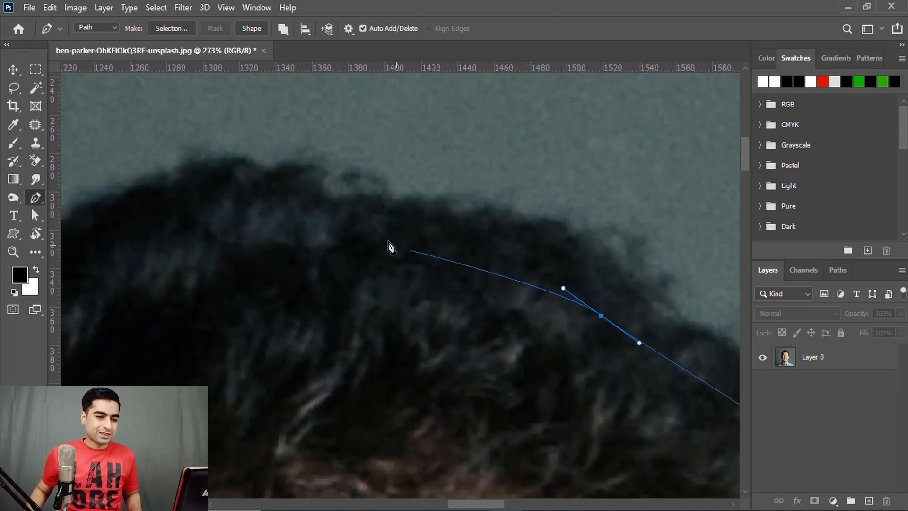
drag(359, 233, 482, 260)
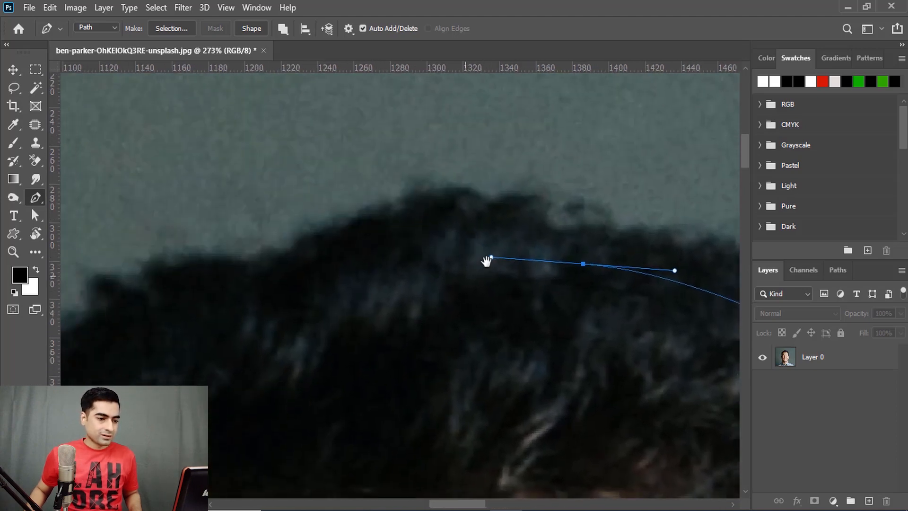
drag(359, 253, 433, 202)
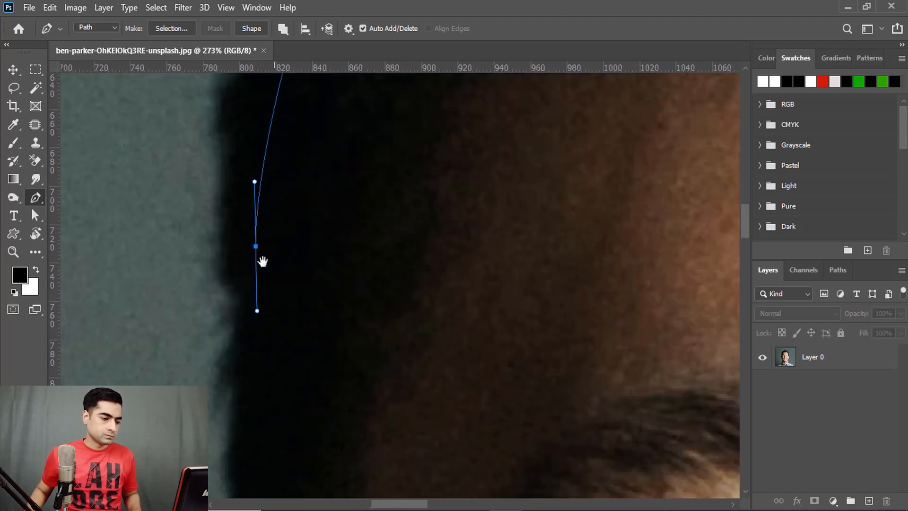
Step: Trace the path around the ear on the image's left side down to where the lobe meets the jaw
drag(264, 259, 264, 172)
click(245, 270)
drag(203, 268, 179, 260)
drag(142, 276, 134, 286)
drag(116, 350, 118, 384)
drag(142, 279, 140, 306)
drag(158, 367, 156, 230)
drag(205, 228, 210, 265)
drag(239, 341, 231, 241)
drag(213, 260, 212, 286)
drag(211, 328, 273, 337)
drag(314, 304, 331, 292)
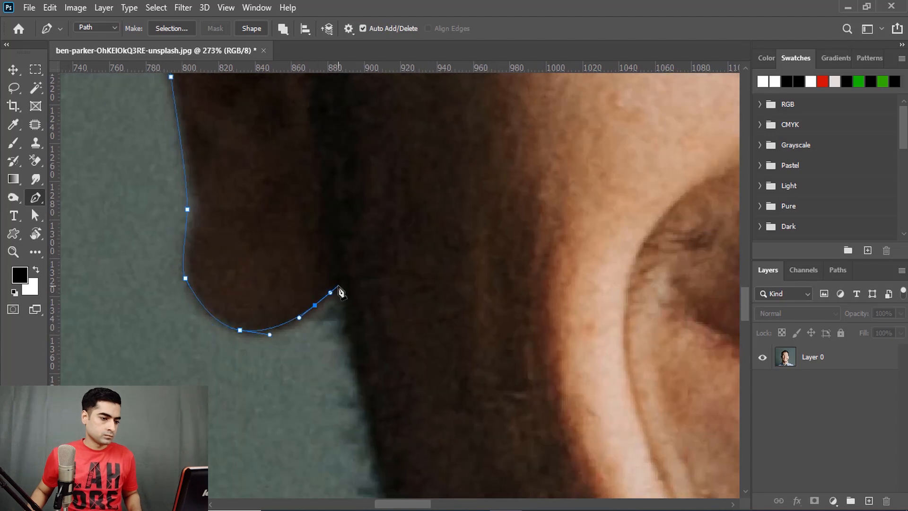
click(338, 285)
Step: Continue the path down the jawline below the ear on the image's left side
drag(348, 374, 306, 219)
drag(321, 258, 331, 299)
click(350, 367)
key(ctrl+z)
drag(349, 291, 337, 169)
click(343, 236)
click(349, 306)
click(356, 377)
Step: Trace the path down the neck and collar on the image's left side to where the shoulder begins
drag(368, 388, 370, 245)
drag(370, 385, 370, 411)
drag(370, 411, 357, 166)
drag(359, 290, 354, 353)
drag(405, 278, 409, 306)
drag(380, 327, 518, 282)
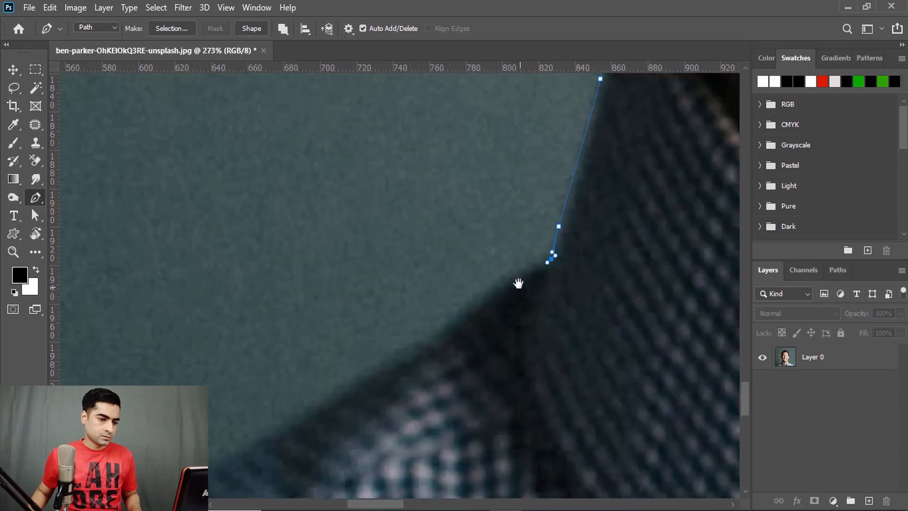
Step: Trace the path along the shoulder on the image's left side down to the photo's lower edge
drag(464, 306, 425, 337)
drag(416, 341, 591, 217)
drag(504, 278, 476, 298)
drag(369, 345, 529, 278)
drag(312, 297, 278, 316)
drag(403, 383, 556, 255)
drag(194, 315, 150, 335)
drag(229, 357, 514, 182)
drag(281, 246, 260, 257)
drag(181, 298, 159, 309)
drag(140, 327, 135, 335)
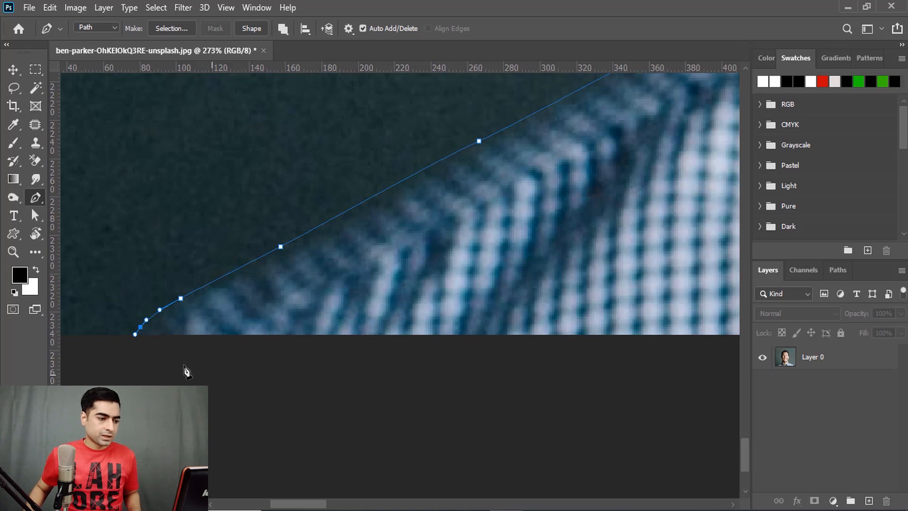
Step: Run the path just below the photo's lower edge and close it at its starting point on the opposite shoulder
click(137, 352)
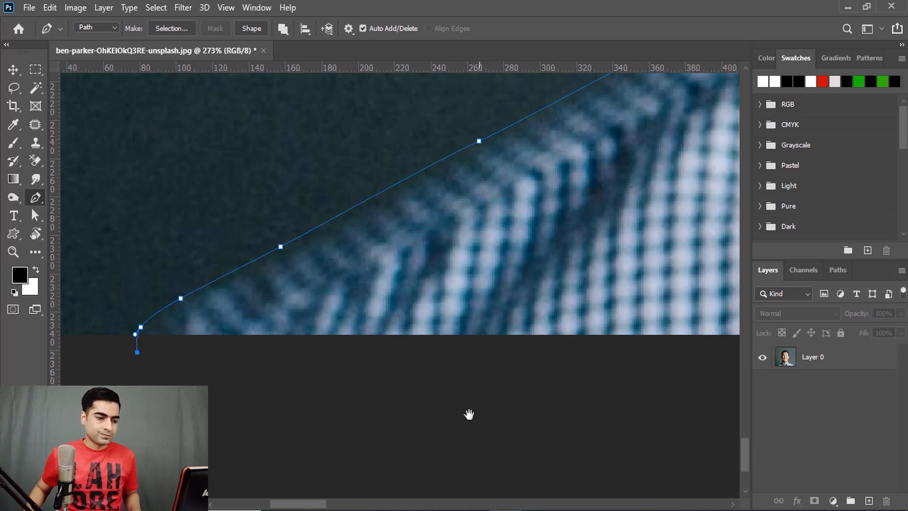
drag(472, 415, 255, 385)
drag(431, 356, 448, 360)
drag(603, 354, 291, 377)
click(559, 369)
drag(656, 363, 243, 367)
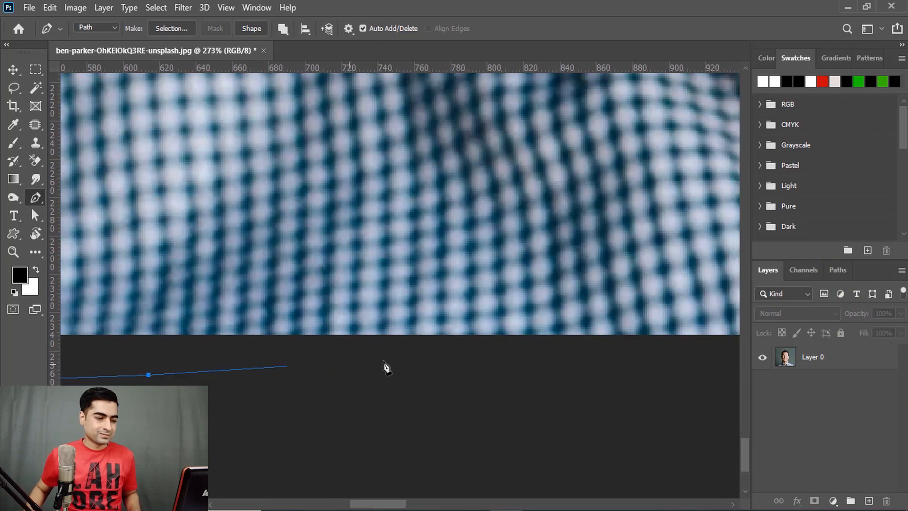
scroll(243, 367, down, 3)
drag(728, 393, 532, 389)
scroll(533, 389, down, 4)
click(495, 379)
click(672, 380)
click(716, 377)
scroll(716, 365, up, 2)
click(701, 320)
Step: Convert the closed path to a selection and add it as a layer mask on Layer 0 to hide the background
key(ctrl+0)
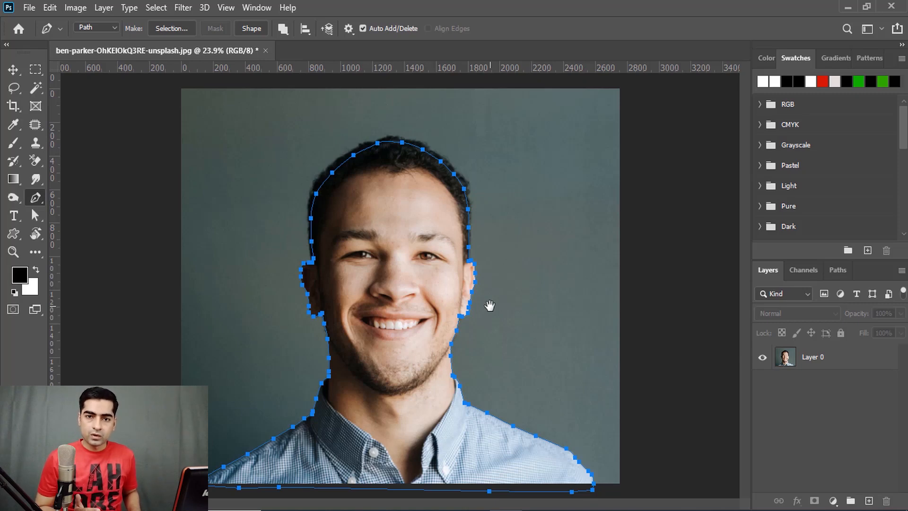
key(ctrl+Return)
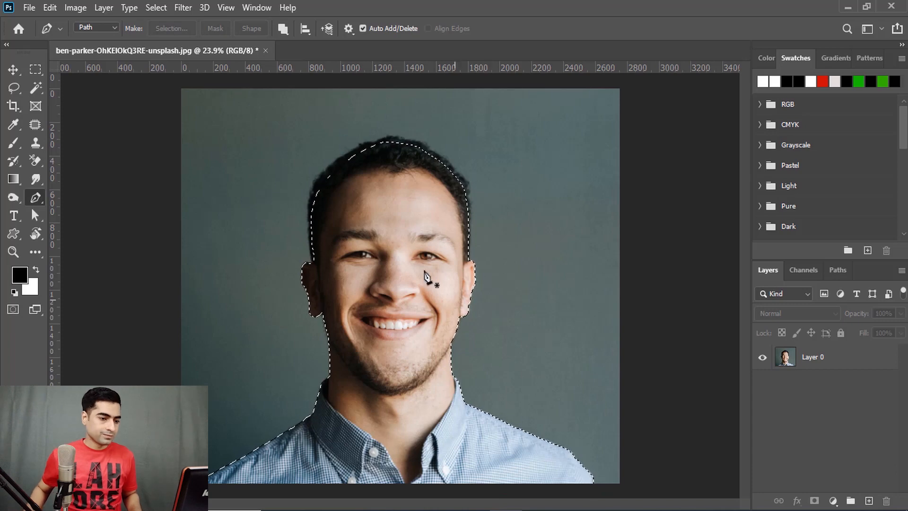
key(v)
click(842, 363)
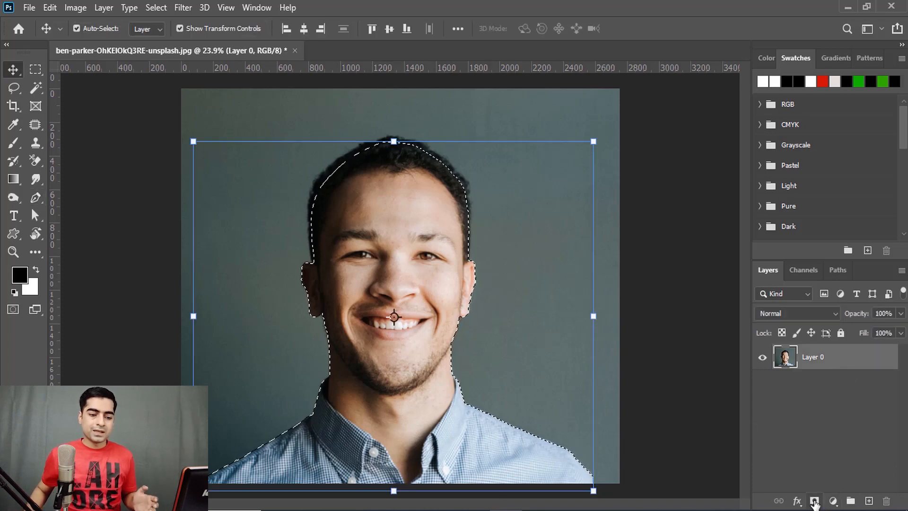
click(813, 501)
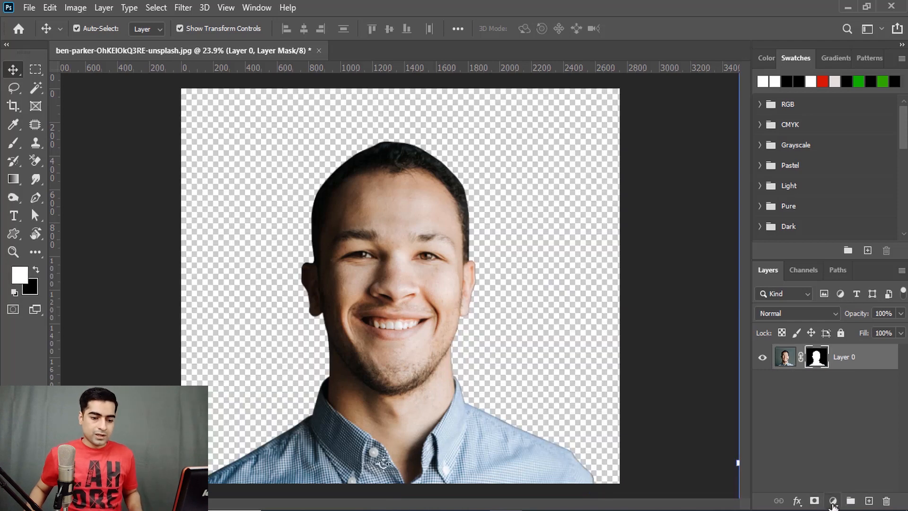
Step: Add a white (ffffff) Solid Color fill layer and place it beneath Layer 0
click(832, 501)
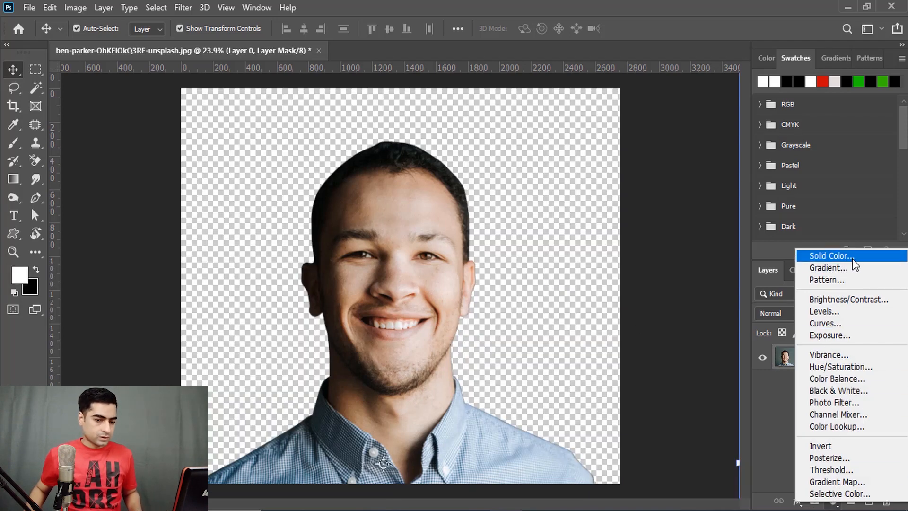
click(865, 255)
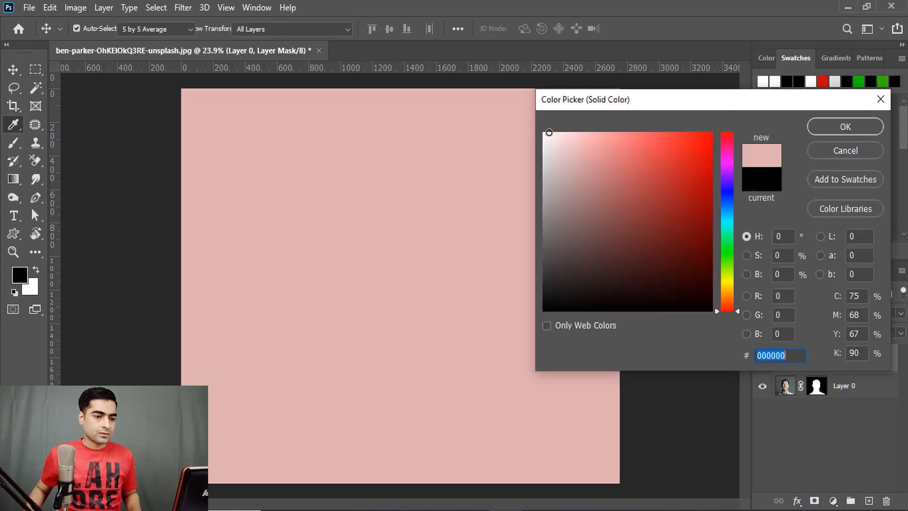
drag(549, 133, 535, 131)
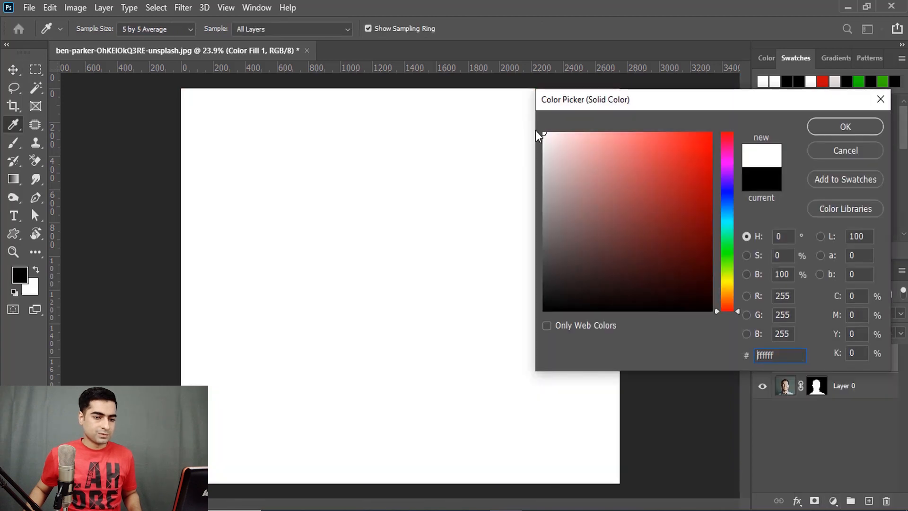
click(820, 126)
drag(881, 363, 867, 402)
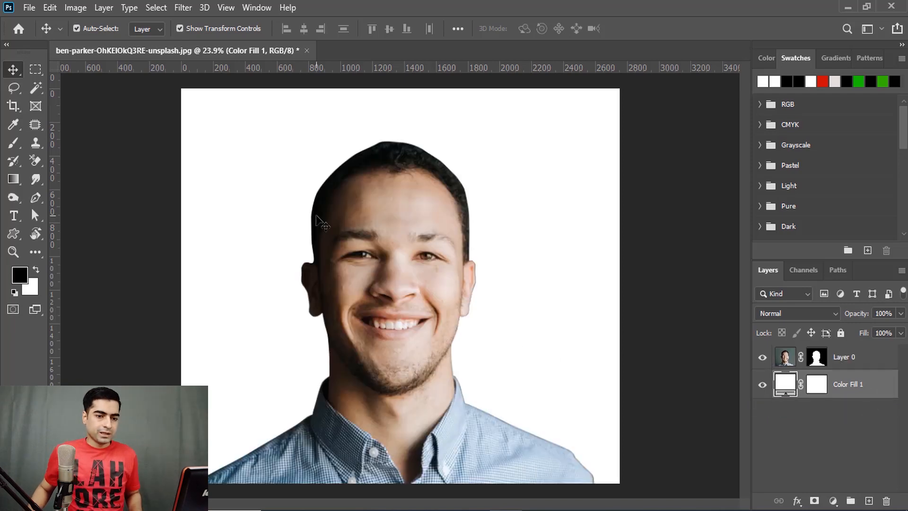
Step: Select Layer 0's mask and open it in the Select and Mask workspace
click(257, 8)
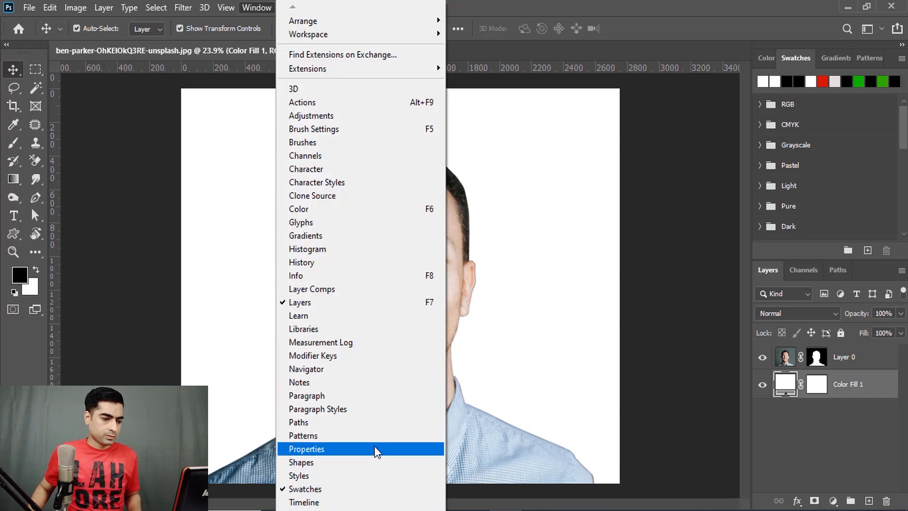
click(376, 450)
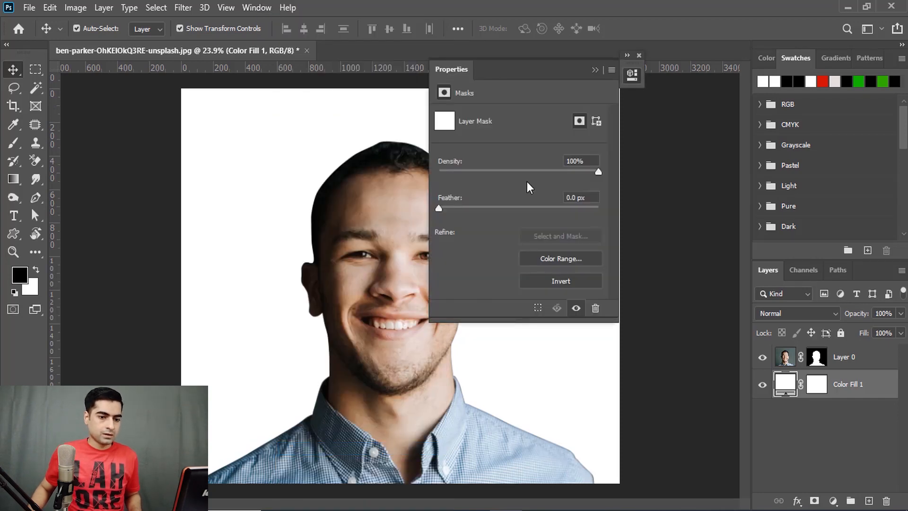
click(869, 359)
click(816, 358)
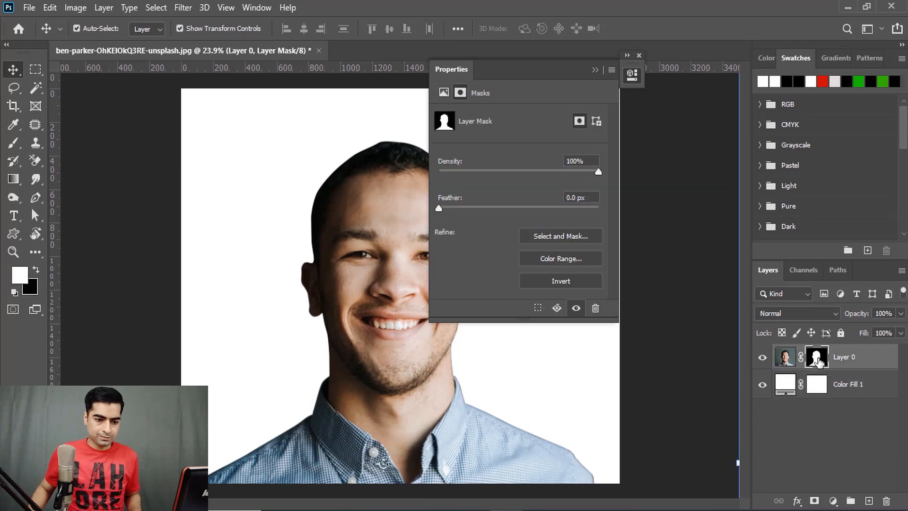
click(568, 238)
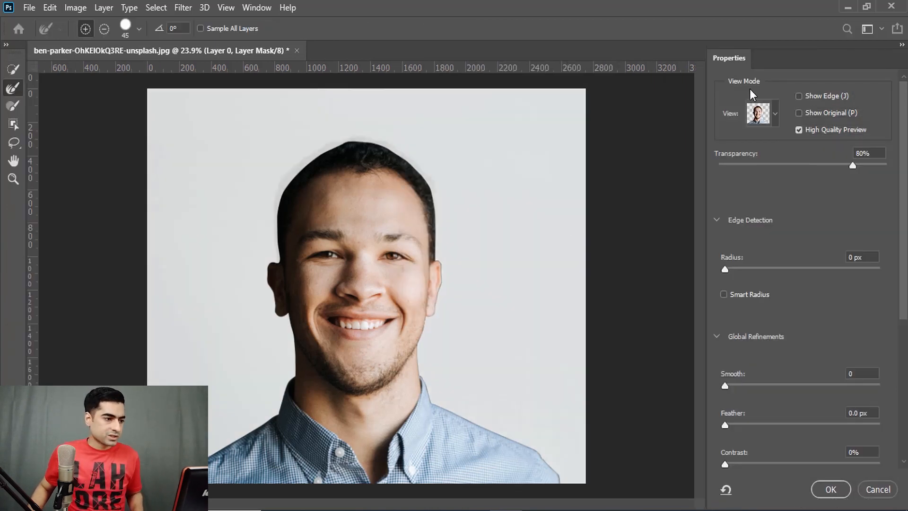
Step: Set the Onion Skin preview's transparency to 40%
click(774, 113)
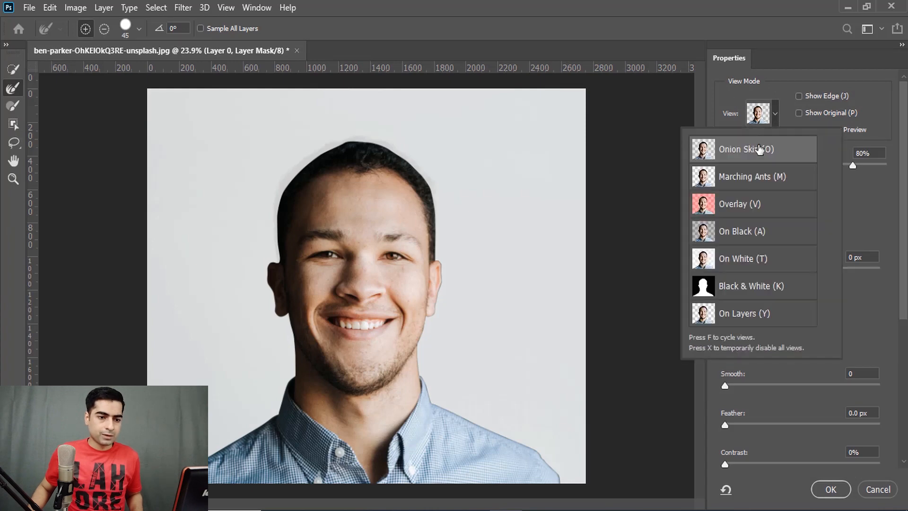
click(855, 196)
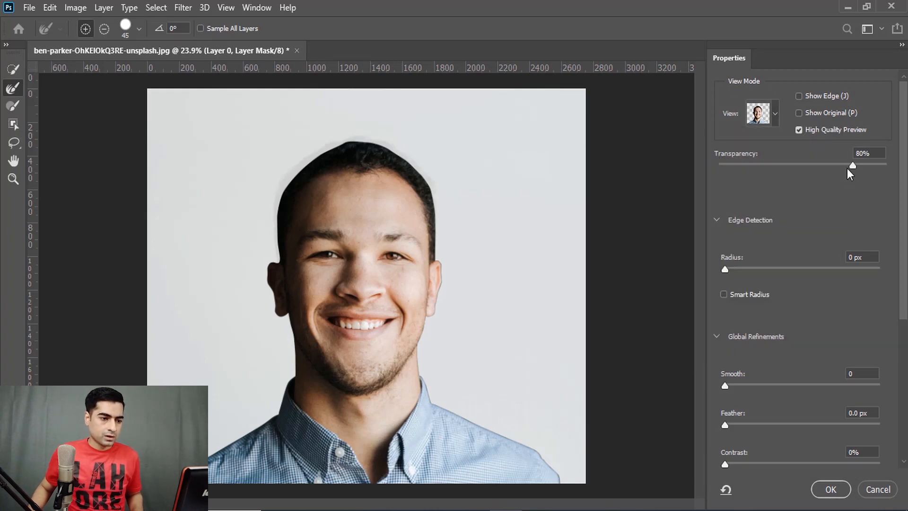
drag(845, 166, 792, 166)
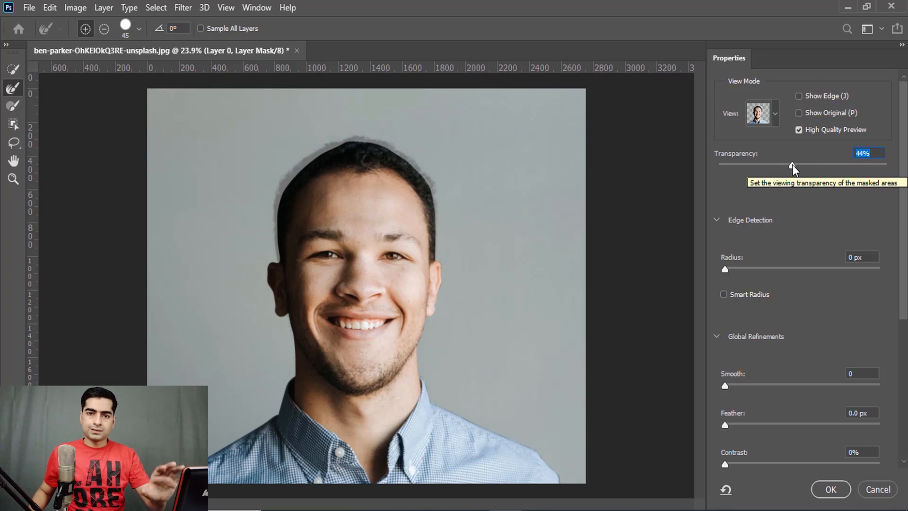
drag(793, 165, 785, 166)
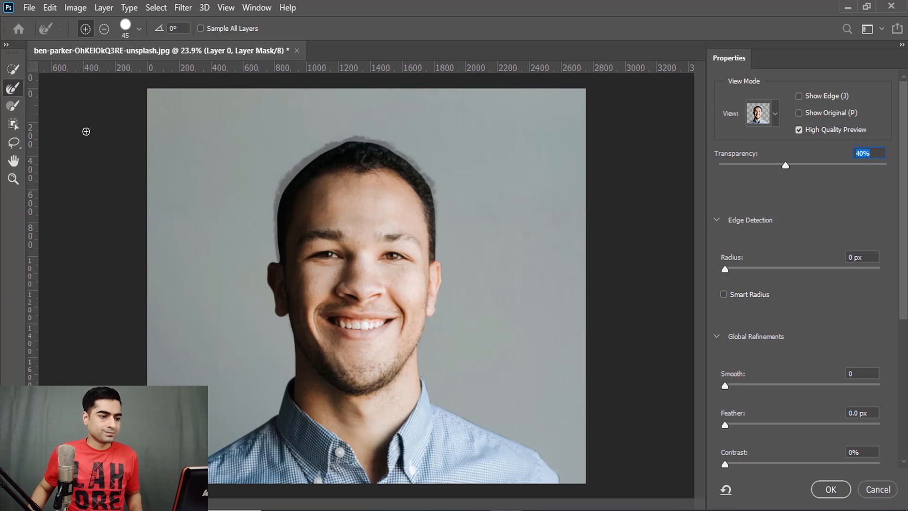
Step: Brush along the whole hair outline with the Refine Edge brush, from the ear on the image's right side over the head to the other side
key(ctrl+plus)
key(ctrl+plus)
key(ctrl+plus)
key(ctrl+plus)
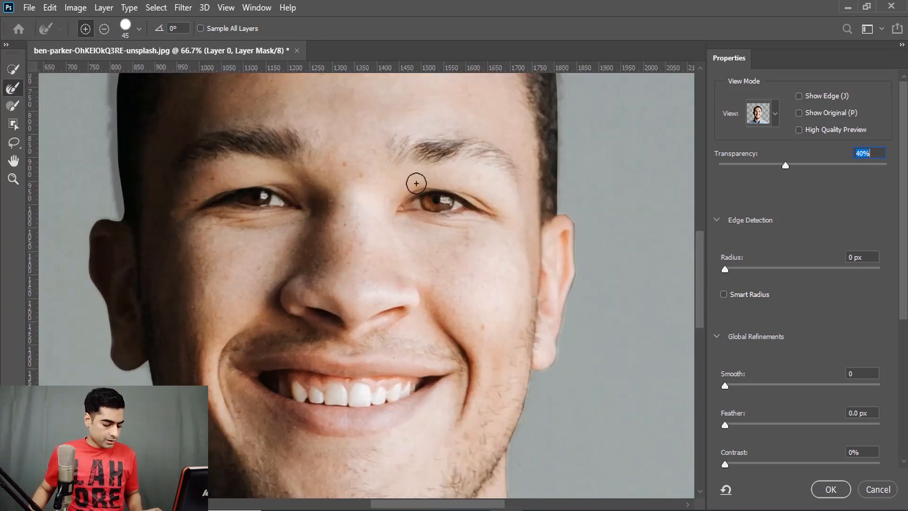
drag(419, 168, 483, 354)
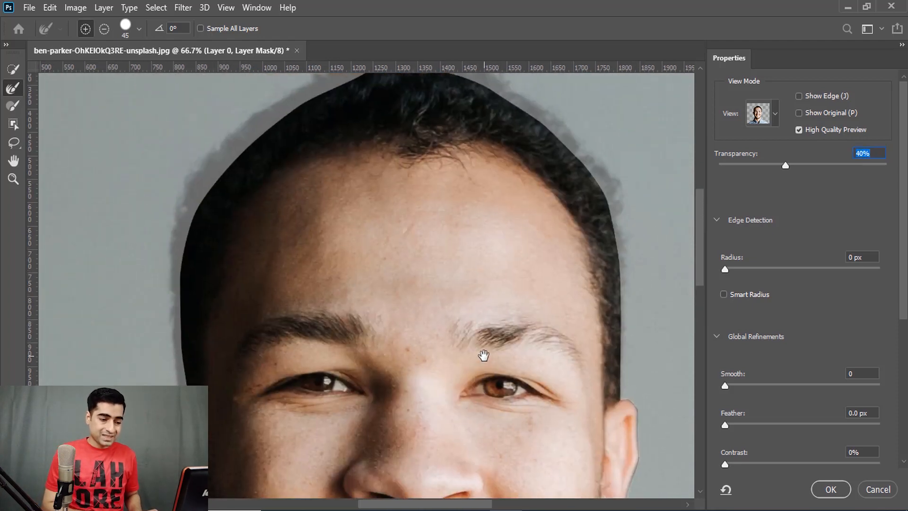
drag(483, 354, 462, 380)
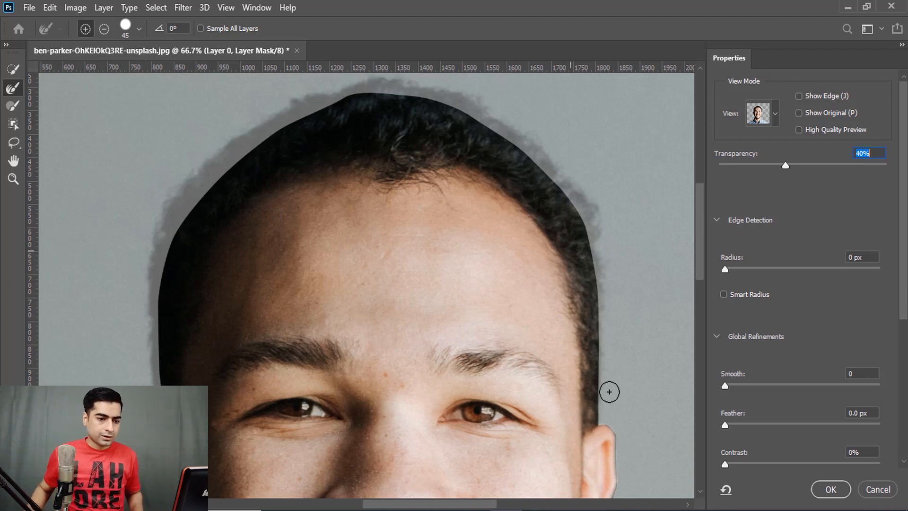
key(alt)
mouse_move(605, 390)
mouse_down()
mouse_move(602, 409)
mouse_move(592, 236)
mouse_move(512, 137)
mouse_move(377, 85)
mouse_move(250, 142)
mouse_up()
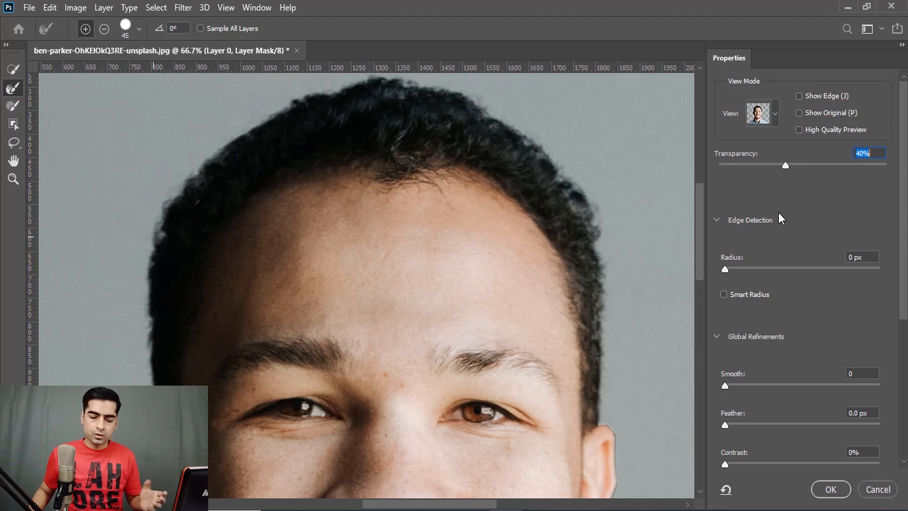
Step: Output the refined cutout as a New Layer with Layer Mask and close the mask properties
drag(904, 177, 904, 331)
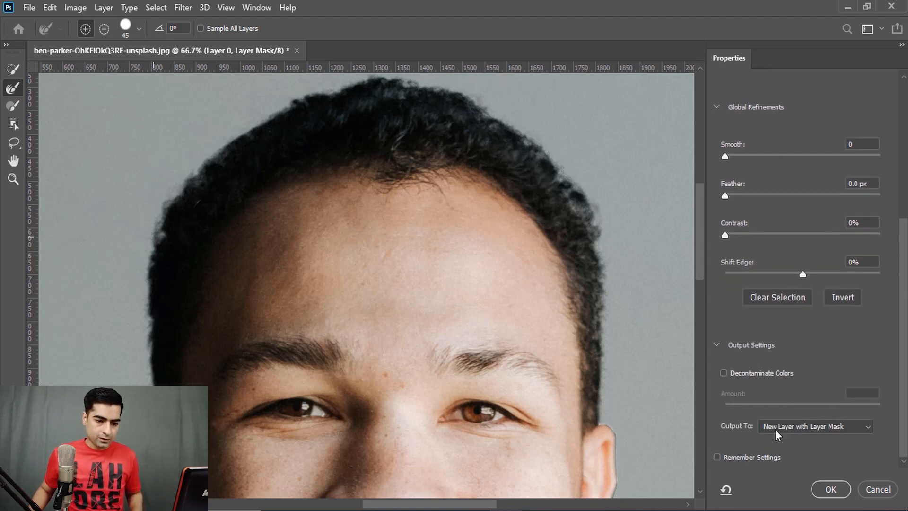
click(809, 428)
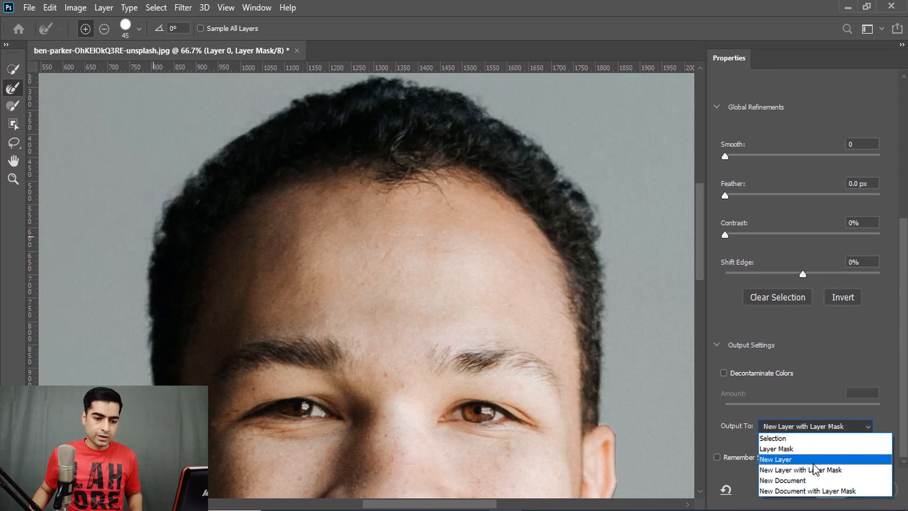
click(844, 471)
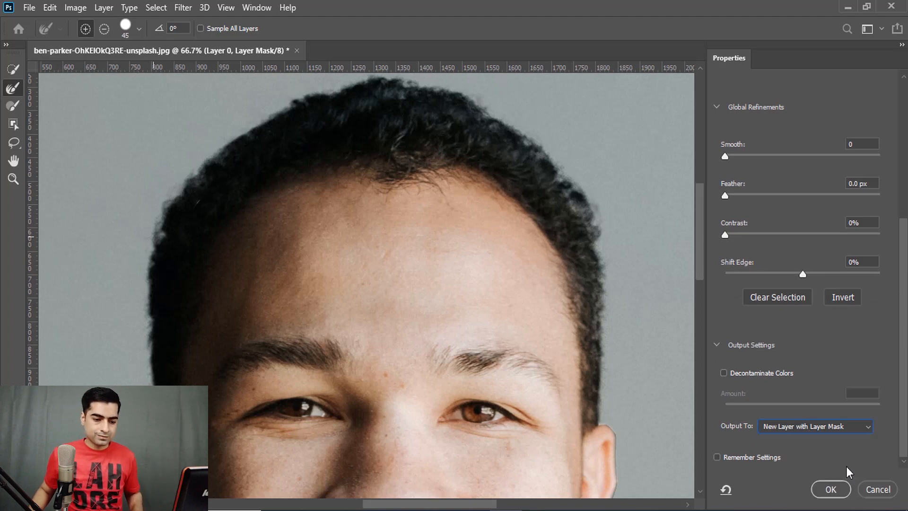
click(831, 489)
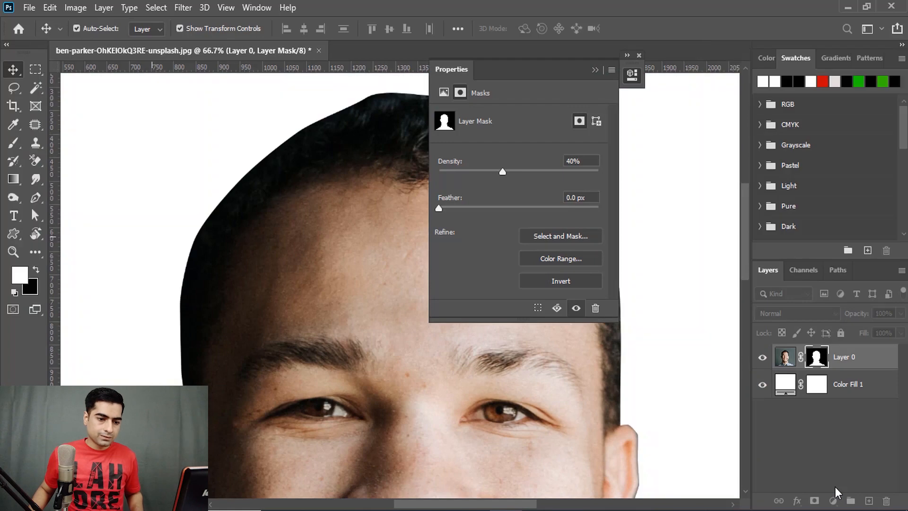
click(639, 55)
scroll(492, 217, up, 1)
scroll(492, 222, down, 5)
scroll(457, 201, up, 5)
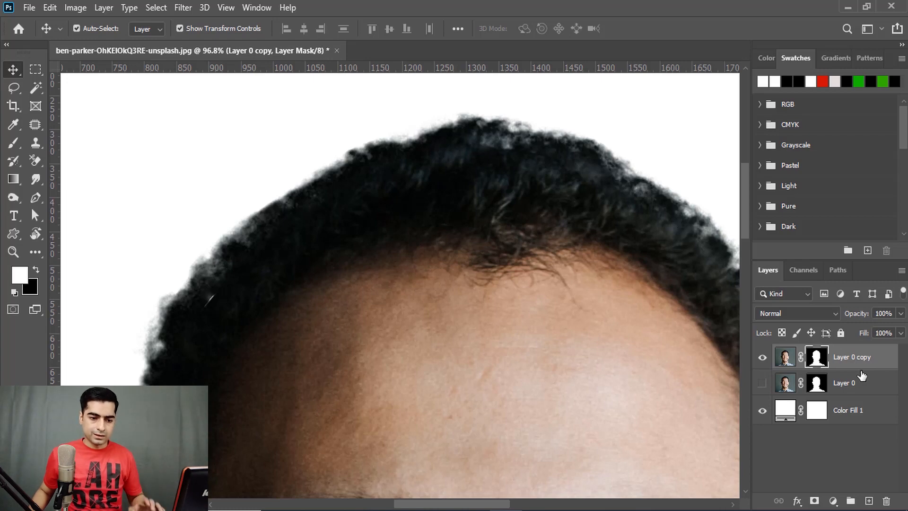
Step: Rework the hair on the image's left side of Layer 0 copy with the Refine Edge brush and output it to a new masked layer
key(alt+w)
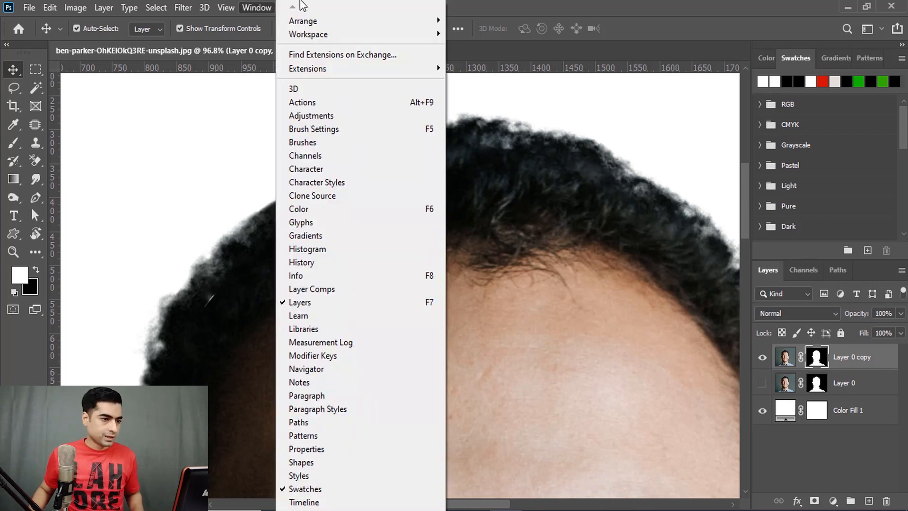
click(338, 447)
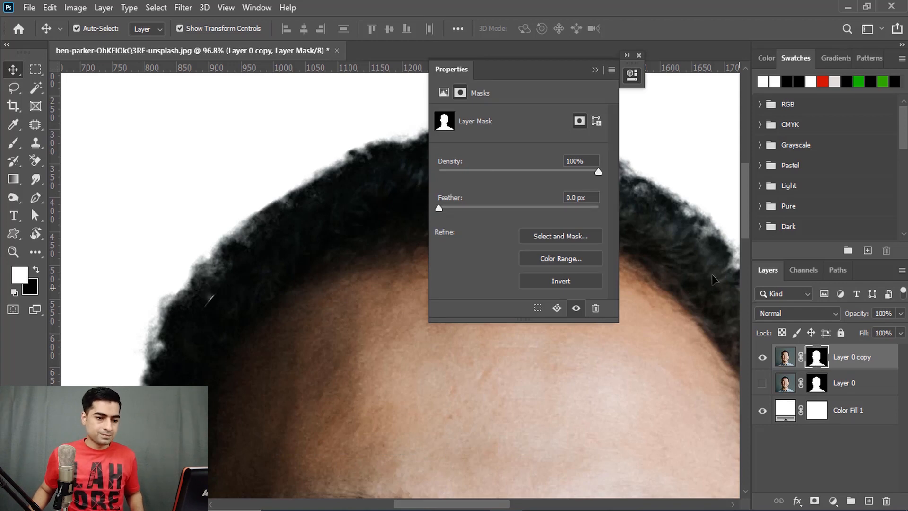
click(566, 237)
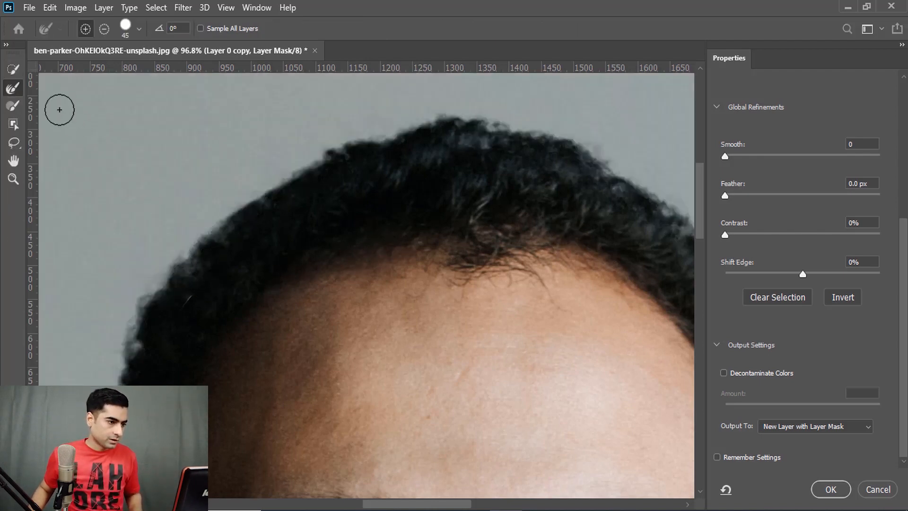
mouse_move(191, 272)
mouse_down()
mouse_move(203, 257)
mouse_move(177, 322)
mouse_move(169, 284)
mouse_up()
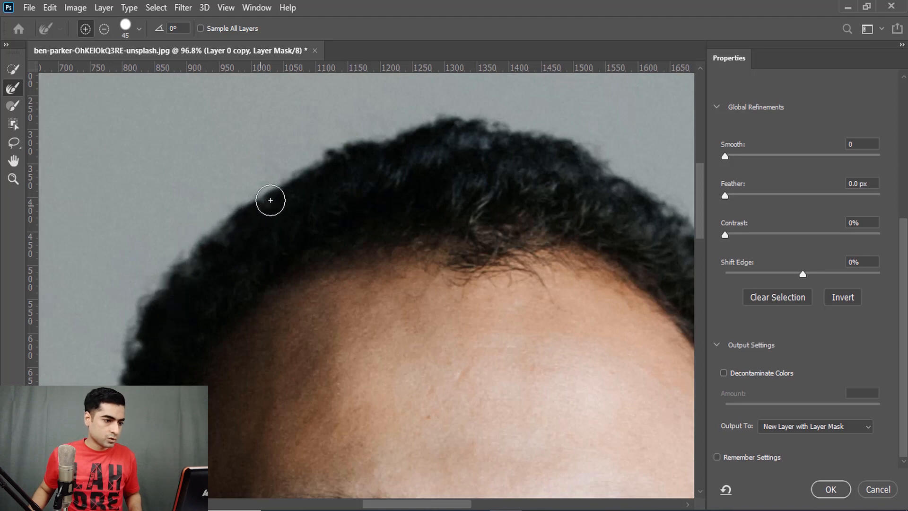
mouse_move(242, 220)
mouse_down()
mouse_move(225, 225)
mouse_move(195, 263)
mouse_move(213, 308)
mouse_up()
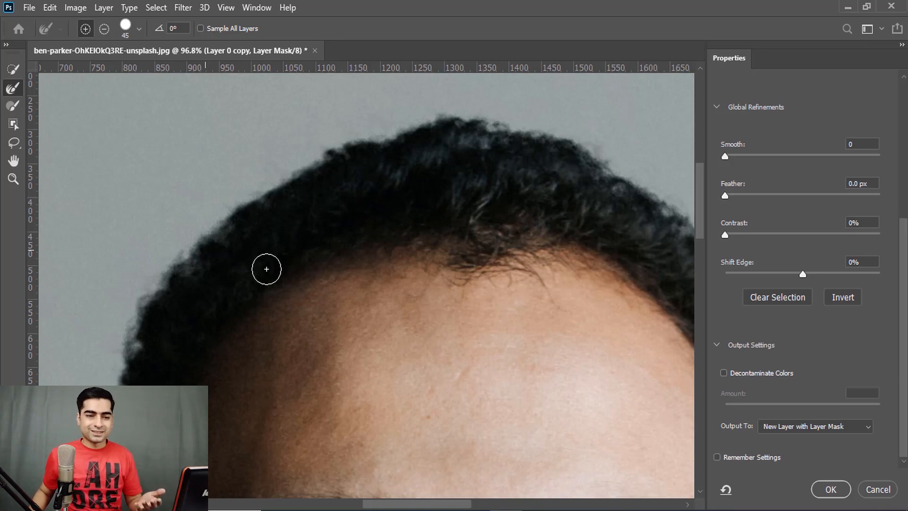
click(831, 489)
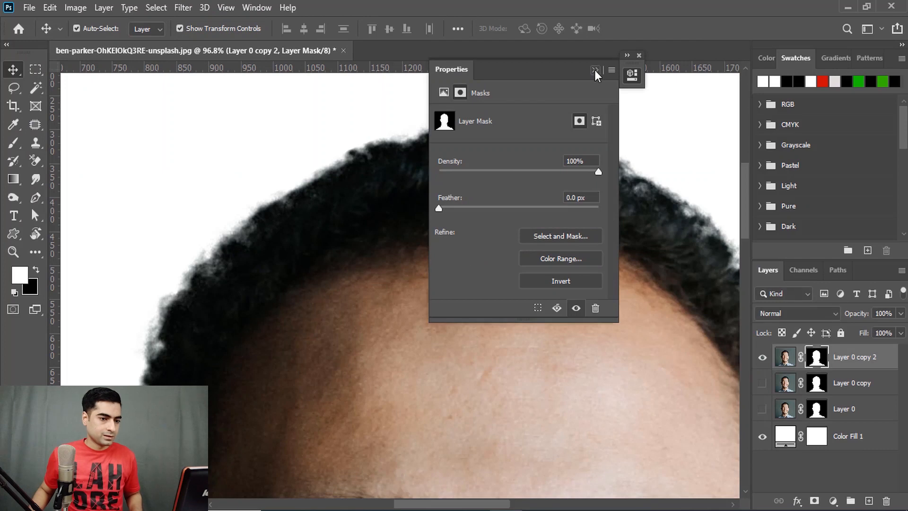
click(591, 67)
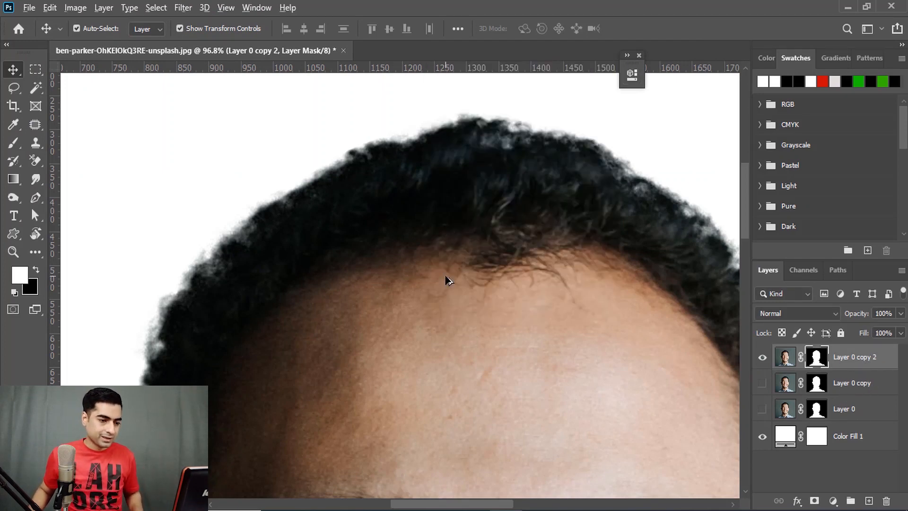
Step: Examine the cutout's hair edge above the ear on the image's right side, both in the image and in the mask alone
scroll(447, 279, down, 3)
scroll(457, 278, down, 3)
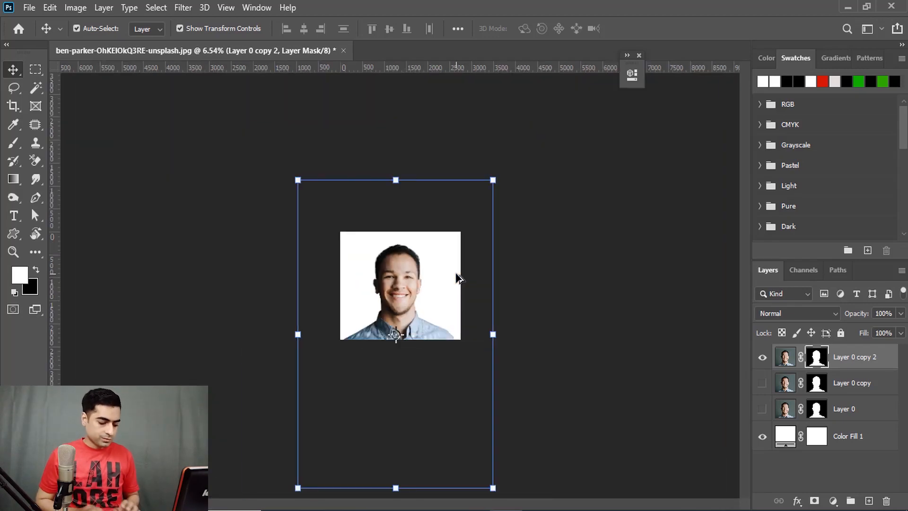
scroll(457, 274, up, 5)
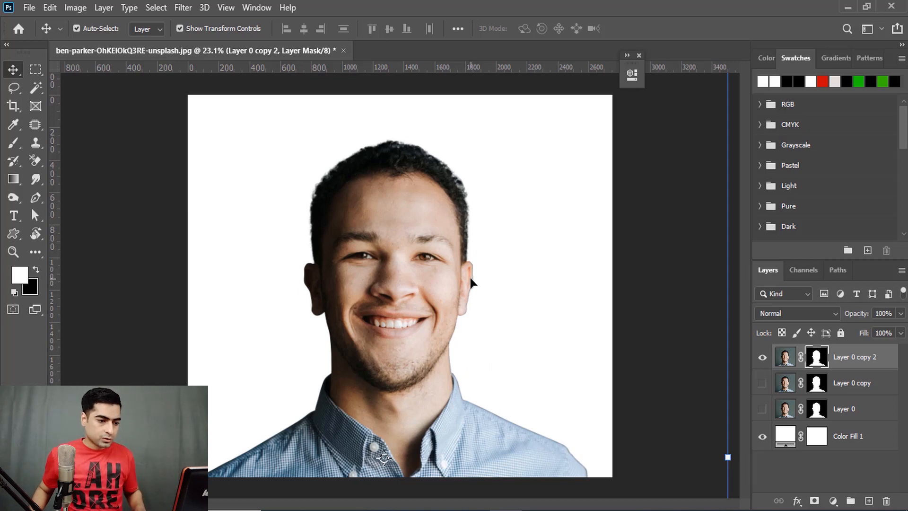
scroll(458, 250, up, 6)
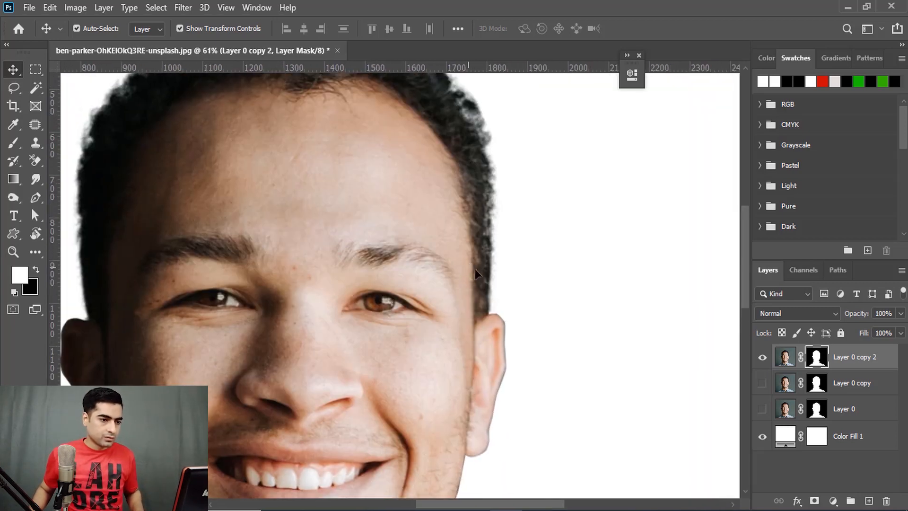
scroll(487, 272, up, 3)
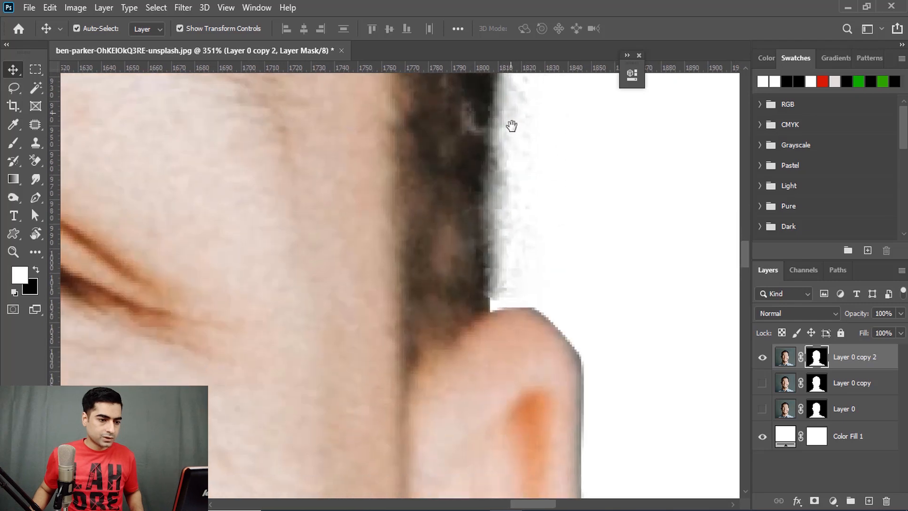
scroll(501, 229, down, 3)
scroll(509, 298, up, 2)
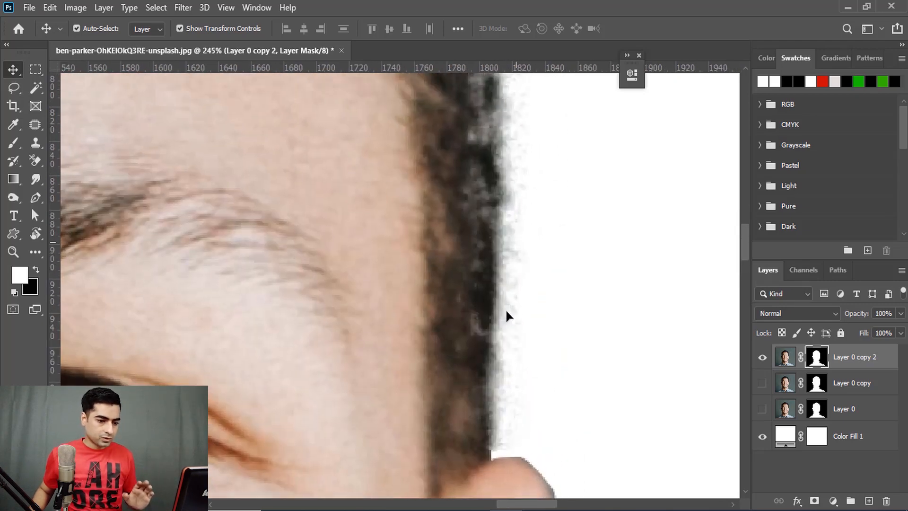
alt+click(816, 358)
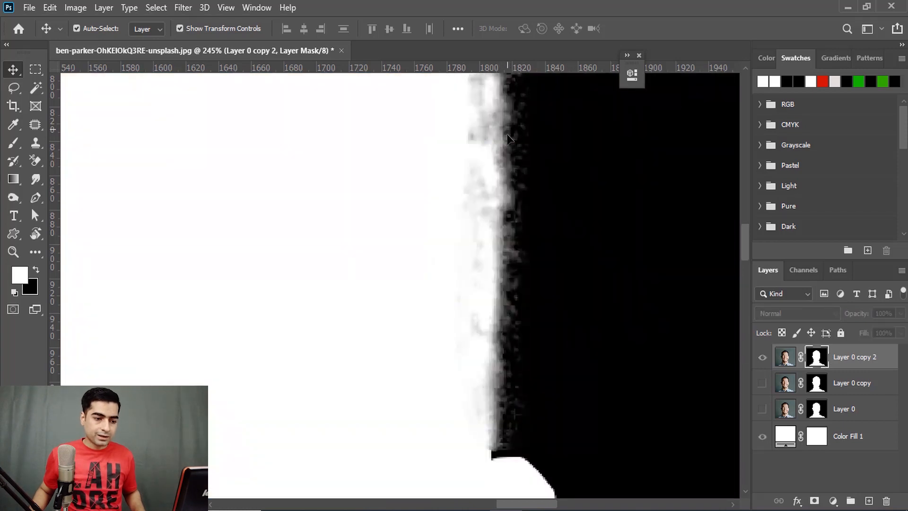
alt+click(816, 357)
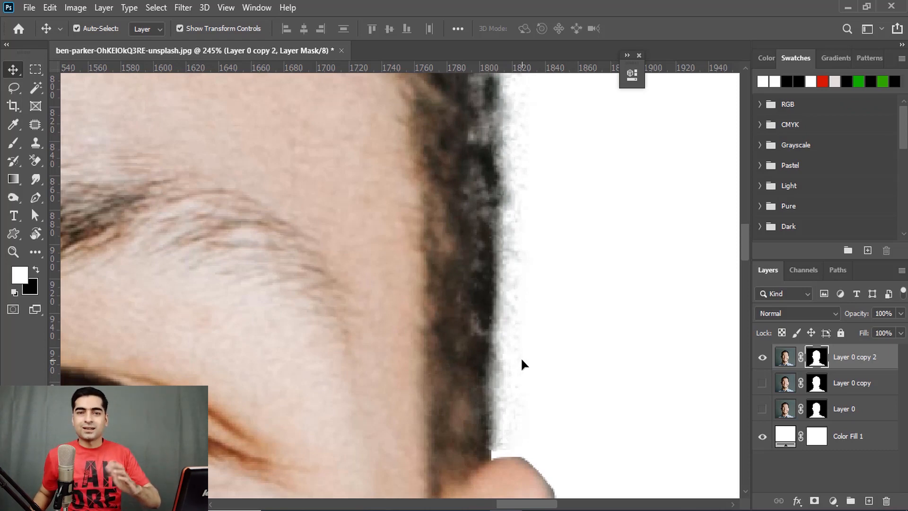
Step: Show the Layer 0 copy 2 mask alone and darken the gray specks beside the hair edge above the ear with the Burn tool, Midtones, 50% exposure
alt+click(818, 360)
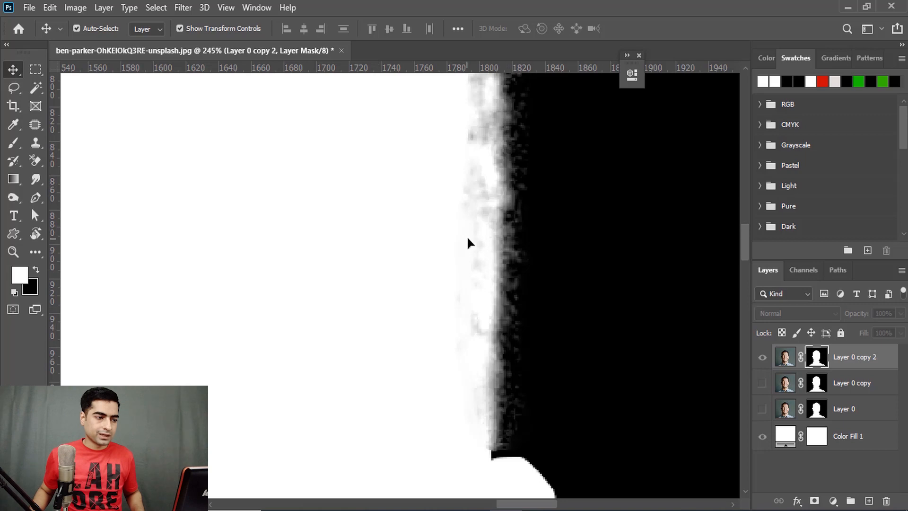
right_click(13, 197)
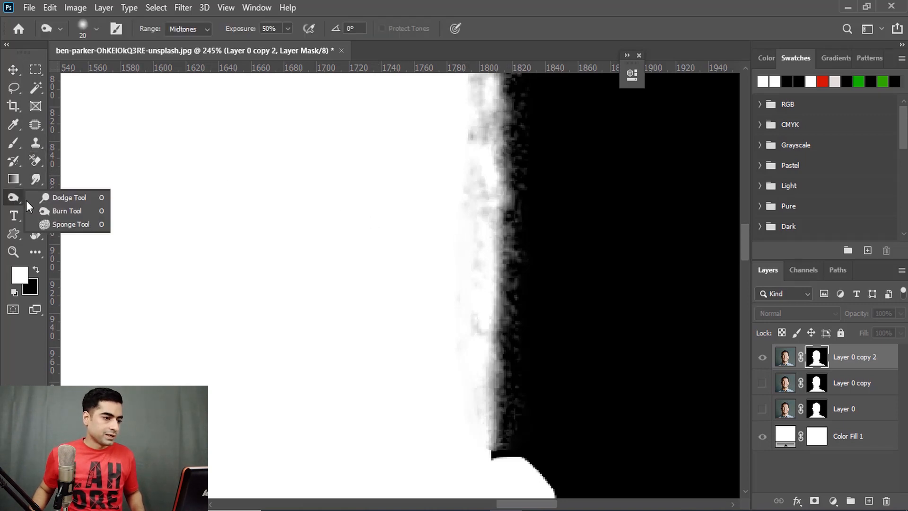
click(52, 212)
click(479, 325)
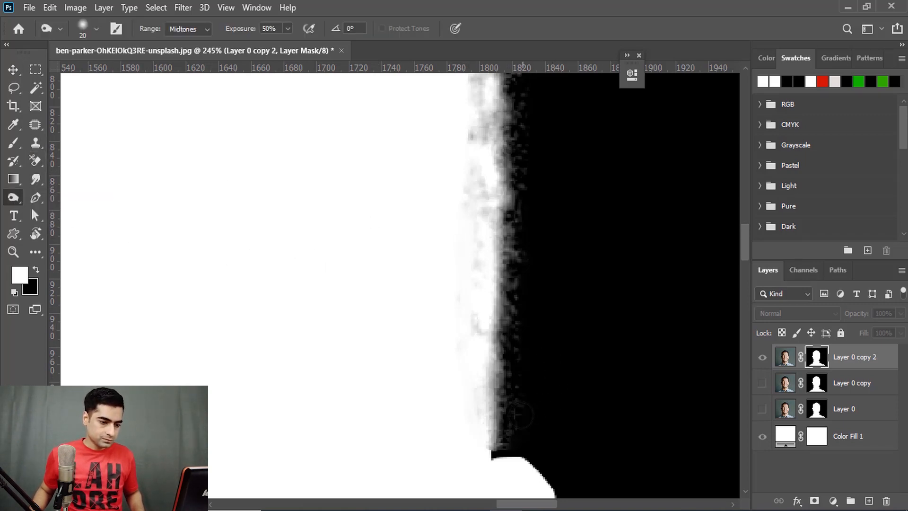
scroll(518, 415, up, 3)
scroll(530, 371, down, 3)
mouse_move(518, 309)
mouse_down()
mouse_move(523, 248)
mouse_move(505, 310)
mouse_move(523, 222)
mouse_move(526, 398)
mouse_up()
drag(547, 113, 545, 317)
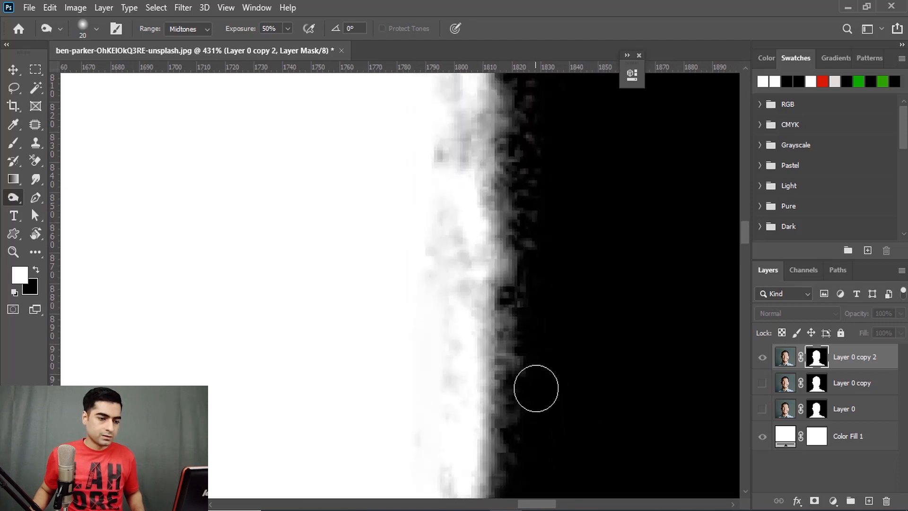
Step: Continue burning the mask's outer hair edge up the image's right side and over the top of the head
drag(548, 284, 537, 395)
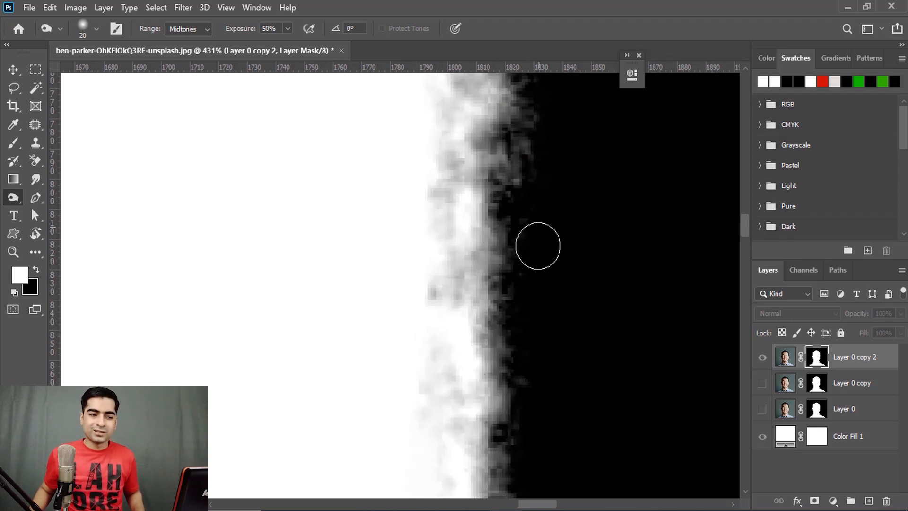
drag(560, 194, 556, 435)
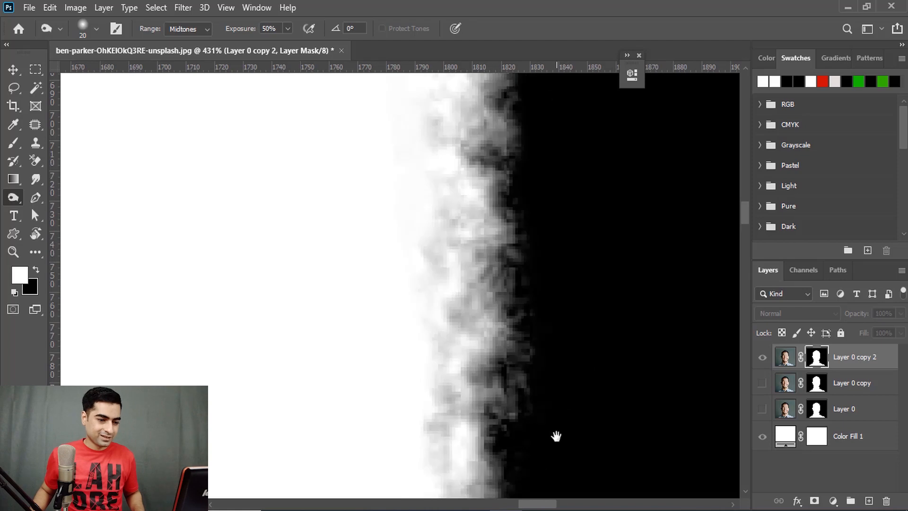
drag(586, 241, 575, 359)
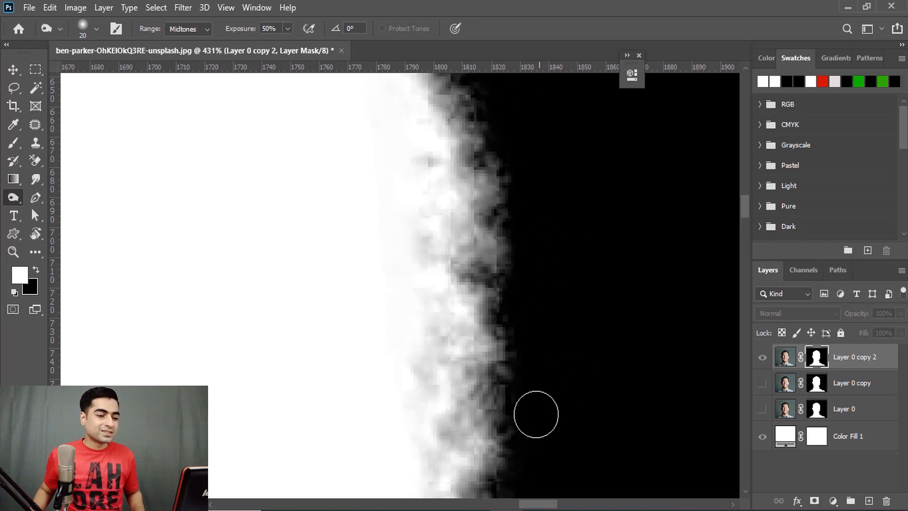
drag(523, 237, 564, 420)
mouse_move(538, 203)
mouse_down()
mouse_move(599, 363)
mouse_move(636, 402)
mouse_up()
drag(318, 261, 510, 222)
drag(541, 187, 512, 240)
Step: Return from the mask view to the image and burn the mask along the hair outline at the top of the head
scroll(513, 240, down, 8)
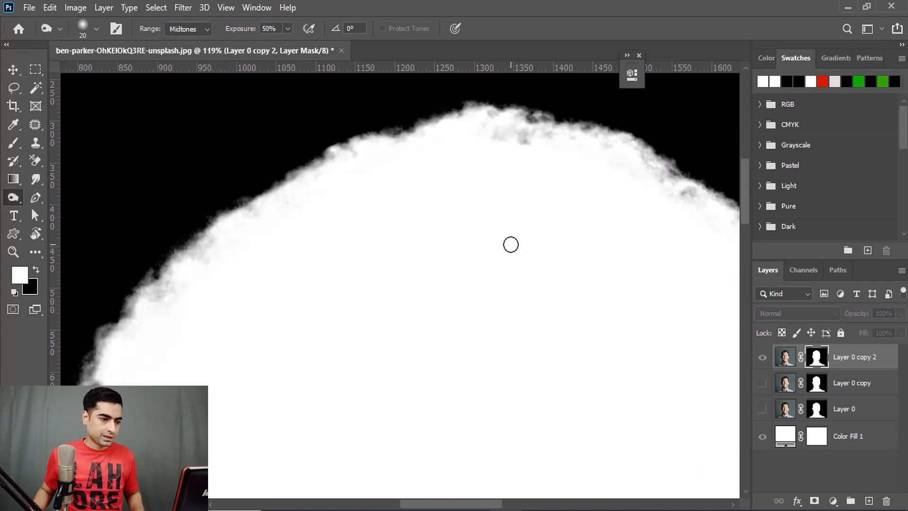
scroll(511, 245, down, 3)
drag(523, 324, 482, 262)
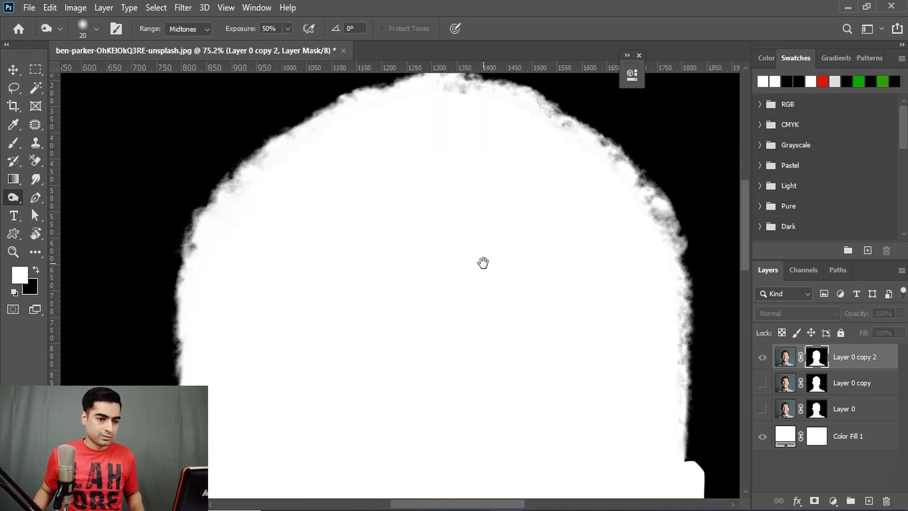
alt+click(814, 365)
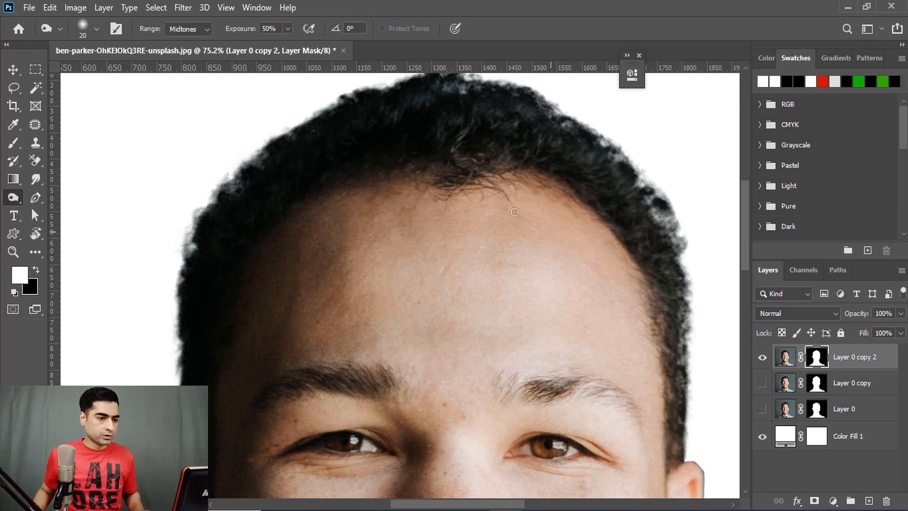
drag(468, 178, 488, 243)
alt+scroll(463, 185, up, 5)
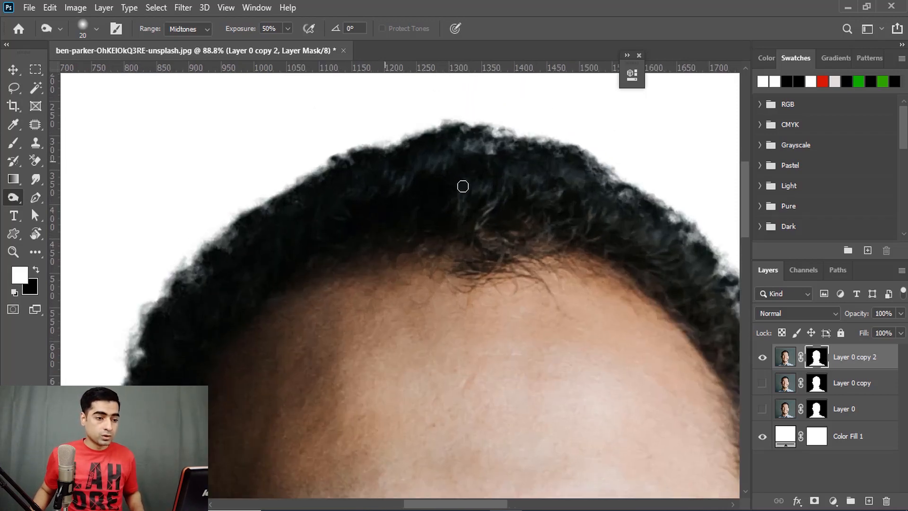
drag(459, 184, 483, 254)
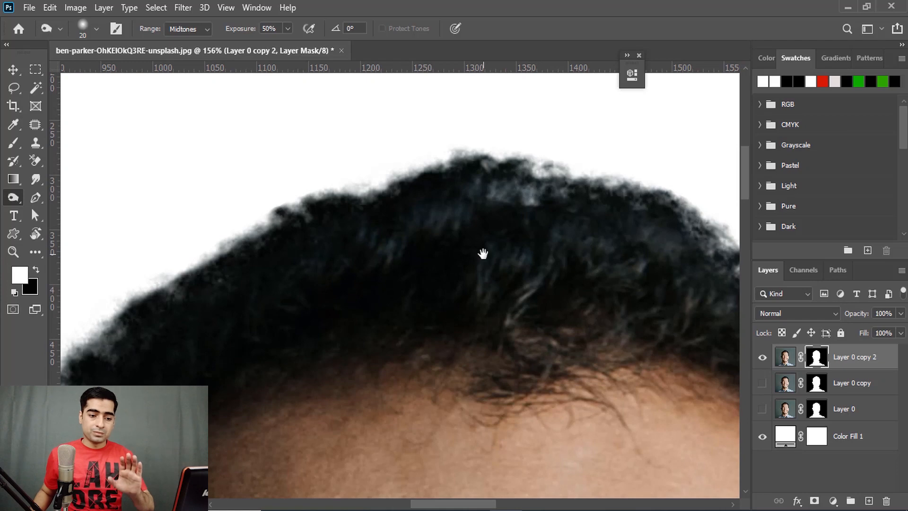
drag(483, 254, 535, 272)
drag(657, 188, 595, 182)
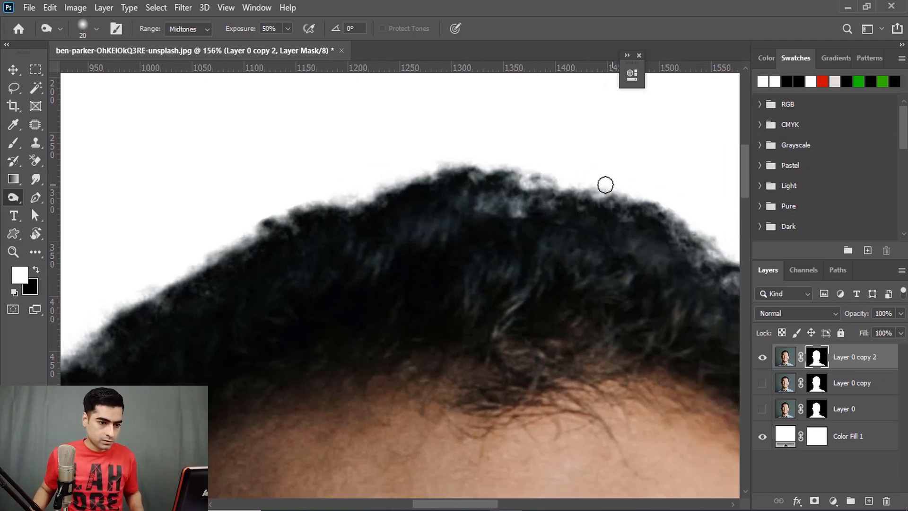
drag(533, 174, 378, 193)
drag(352, 215, 541, 183)
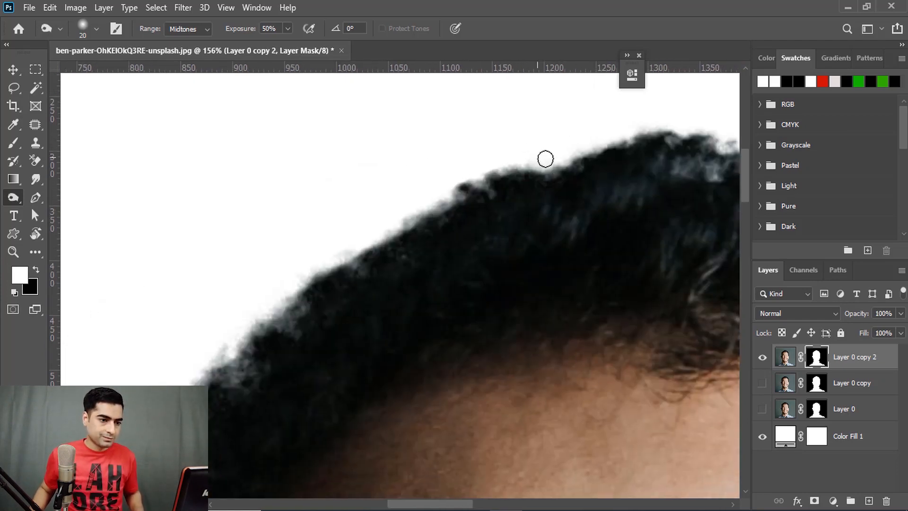
Step: Burn the mask down the hair outline on the image's left side and fit the whole portrait in view
mouse_move(461, 181)
mouse_down()
mouse_move(436, 208)
mouse_move(402, 202)
mouse_move(424, 204)
mouse_move(418, 208)
mouse_move(445, 183)
mouse_up()
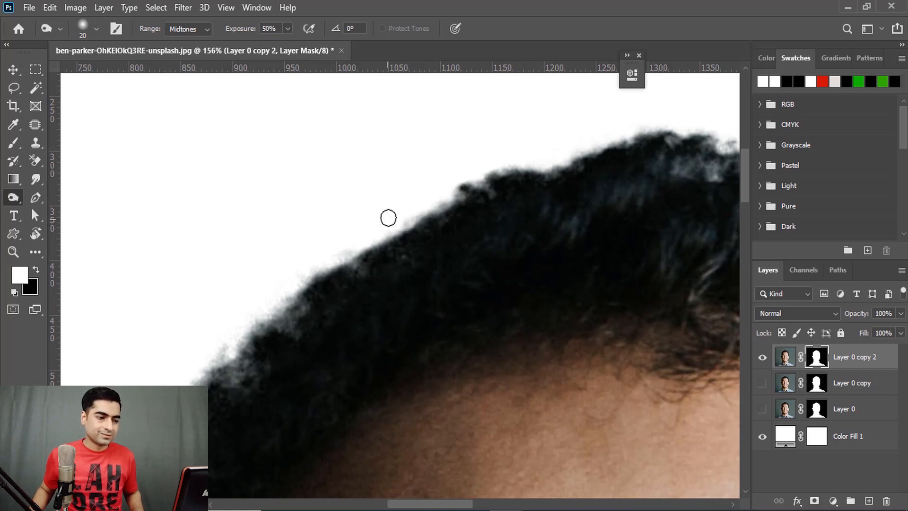
mouse_move(358, 244)
mouse_down()
mouse_move(333, 263)
mouse_move(457, 204)
mouse_move(430, 185)
mouse_move(357, 263)
mouse_move(364, 248)
mouse_up()
mouse_move(356, 315)
mouse_down()
mouse_move(379, 227)
mouse_move(302, 306)
mouse_move(285, 346)
mouse_move(340, 247)
mouse_move(323, 405)
mouse_up()
mouse_move(344, 453)
mouse_down()
mouse_move(334, 468)
mouse_move(344, 229)
mouse_up()
drag(349, 242, 349, 365)
key(ctrl+0)
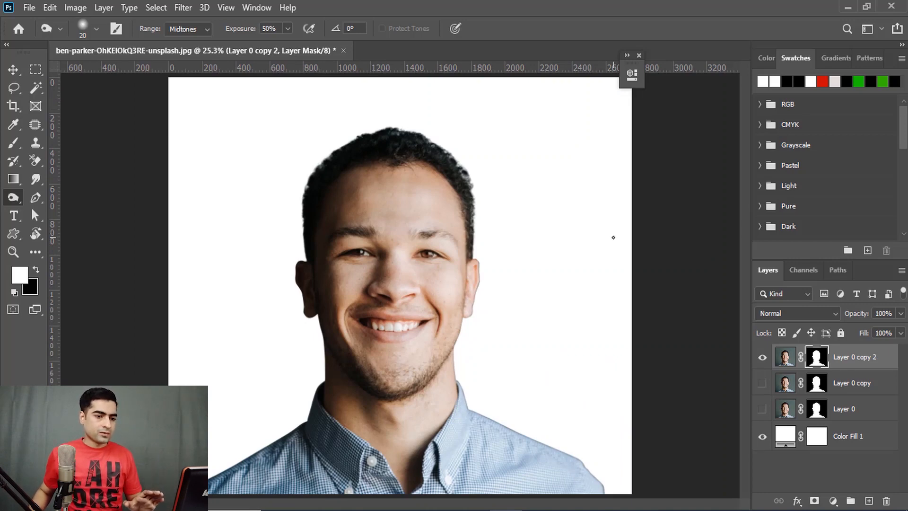
Step: Smooth the mask edge along the shoulder on the image's right side with a 300 px Smudge tool at 26% strength
scroll(520, 365, up, 3)
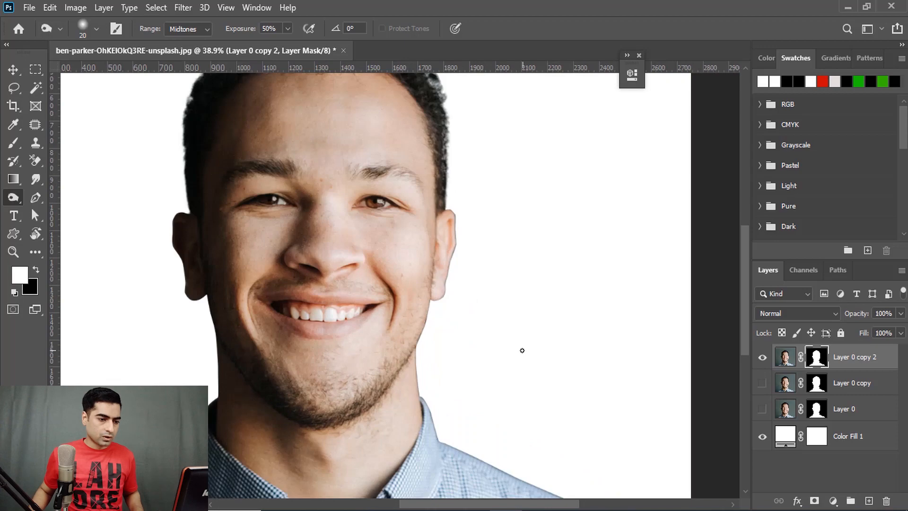
drag(535, 397, 596, 178)
drag(631, 301, 569, 259)
drag(362, 224, 540, 421)
drag(570, 191, 502, 148)
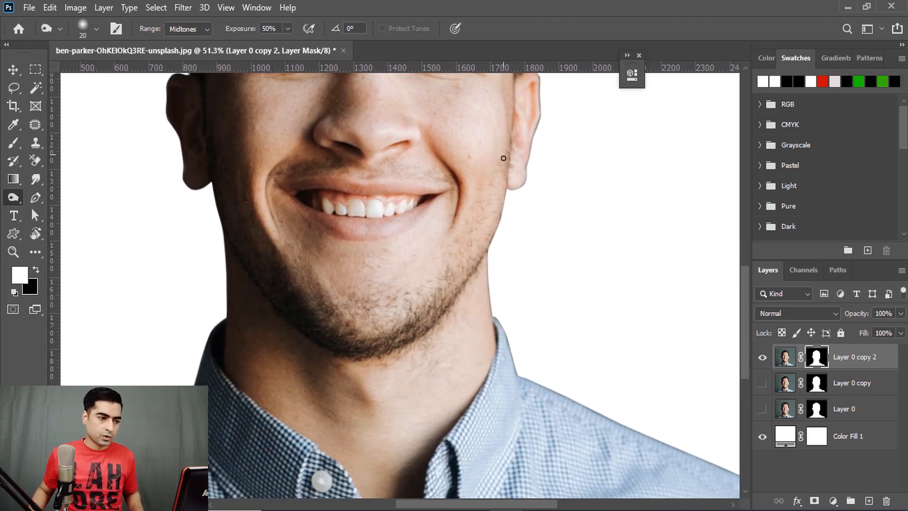
click(33, 179)
click(92, 205)
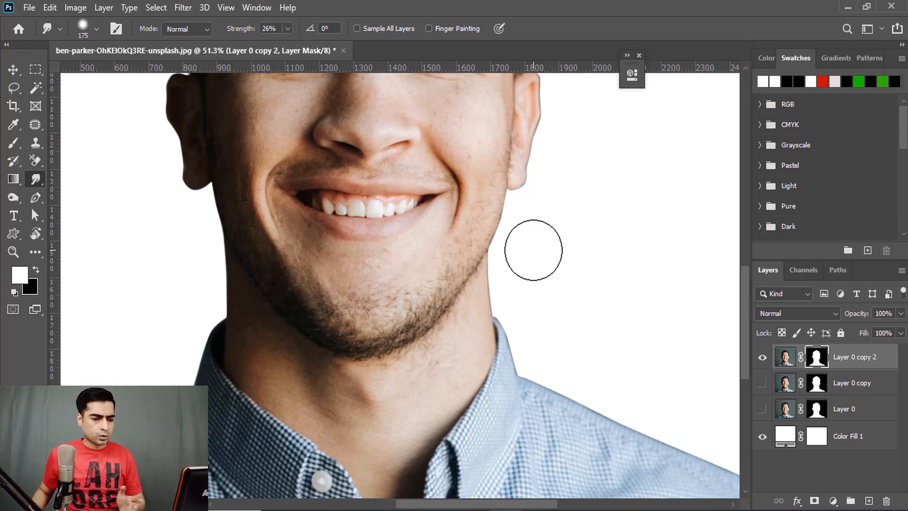
key([)
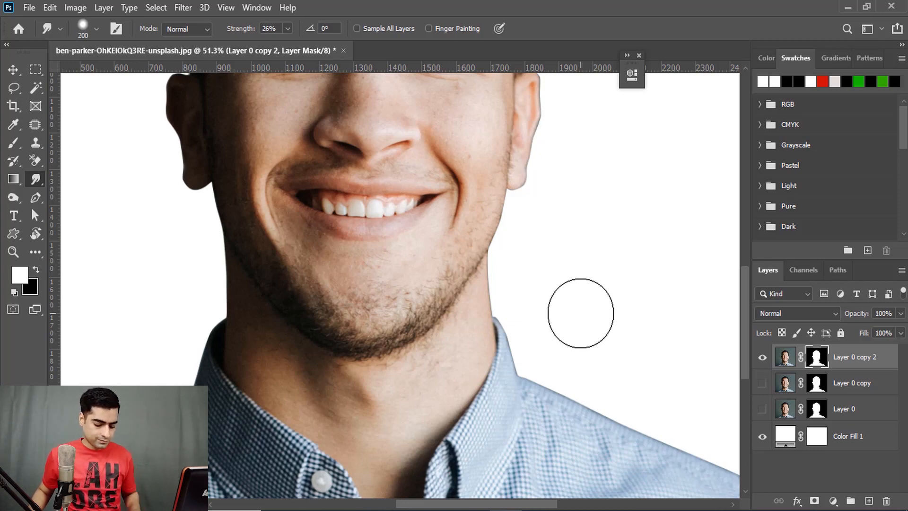
drag(610, 361, 471, 282)
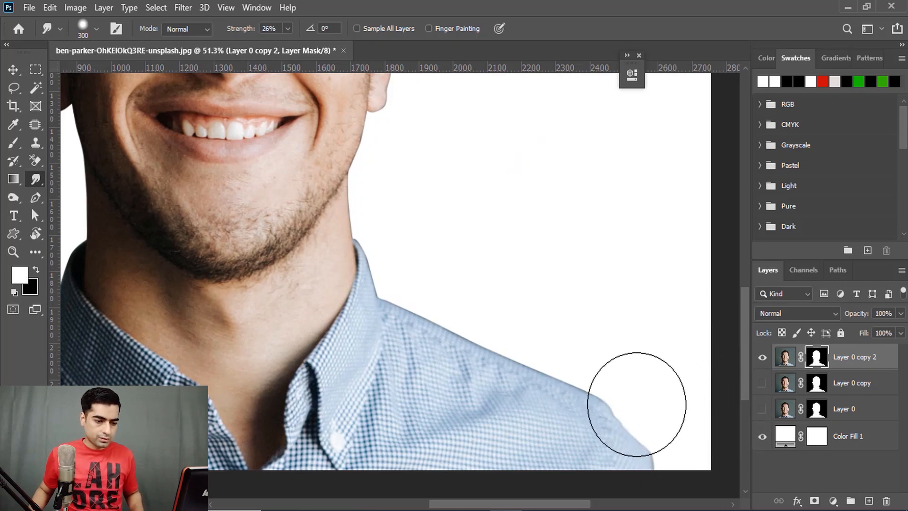
drag(580, 370, 613, 386)
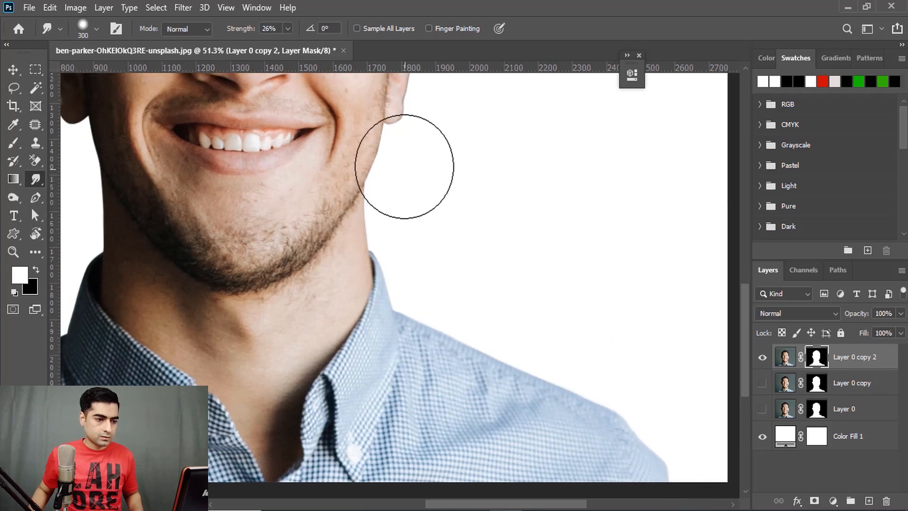
Step: Smudge the mask edge around the ear on the image's right side with an 80 px brush
scroll(426, 198, up, 5)
scroll(468, 202, up, 5)
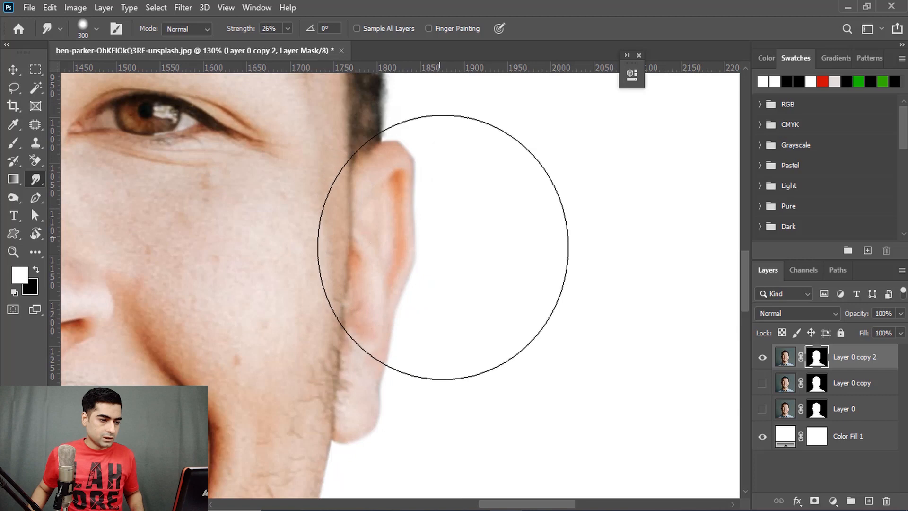
key(bracketleft)
key(bracketleft)
key(bracketleft)
key(bracketleft)
key(bracketleft)
key(bracketleft)
key(bracketleft)
key(bracketleft)
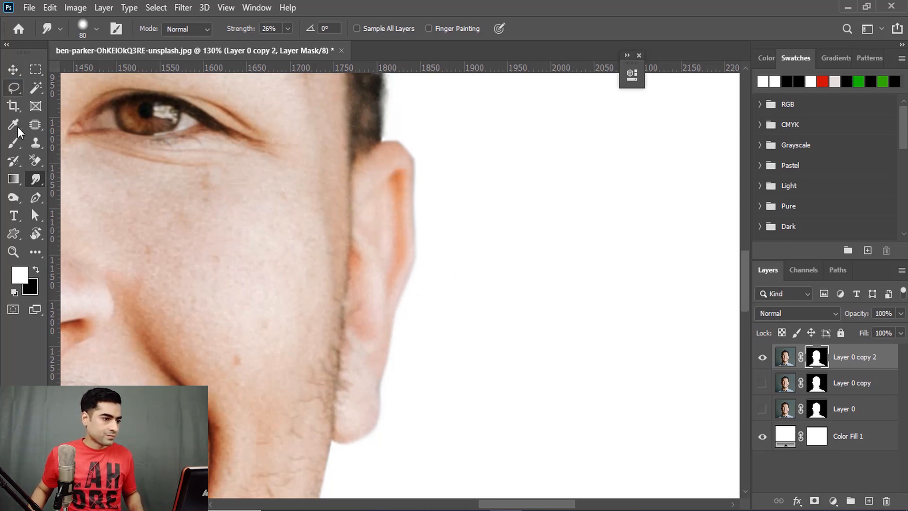
Step: Paint white on the mask with a 9 px brush to restore the ear's upper rim, and smooth it with the Smudge tool
click(14, 144)
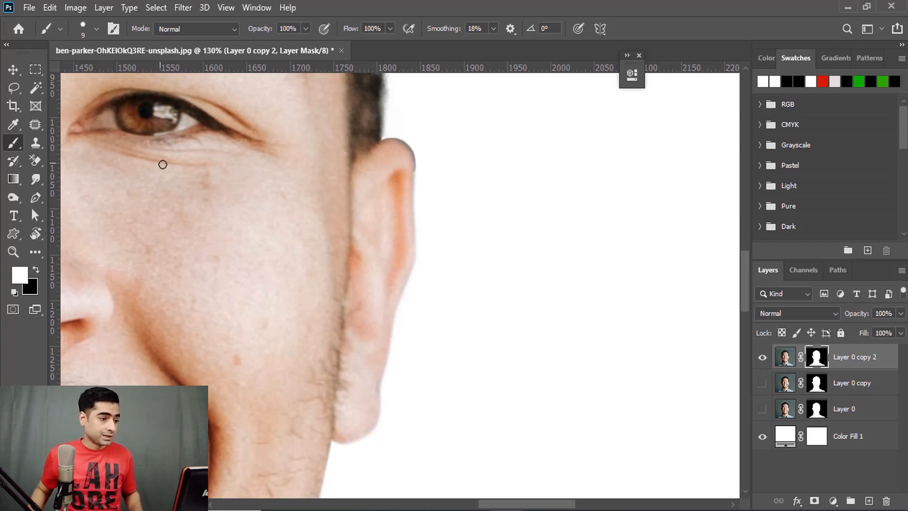
click(37, 180)
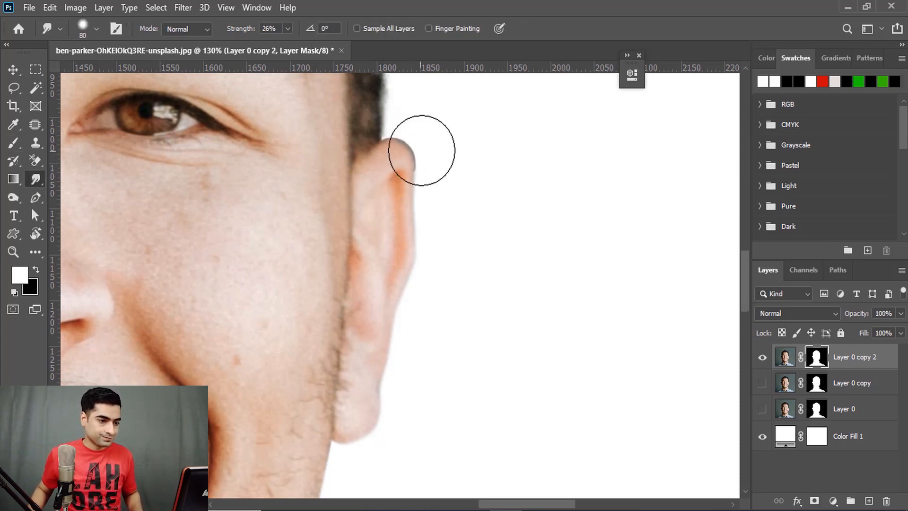
scroll(420, 220, down, 3)
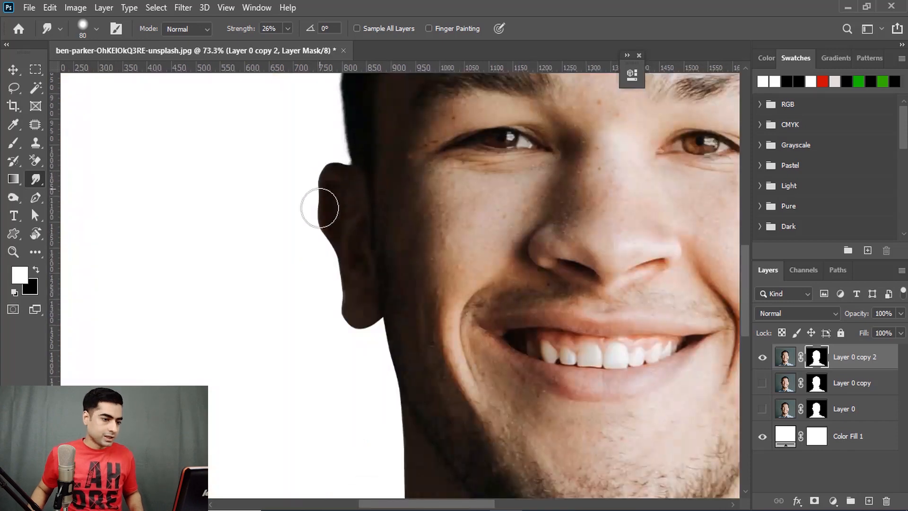
Step: Smudge the mask edge along the ear, neck, collar and shoulder on the image's left side with the 80 px brush
drag(403, 330, 414, 284)
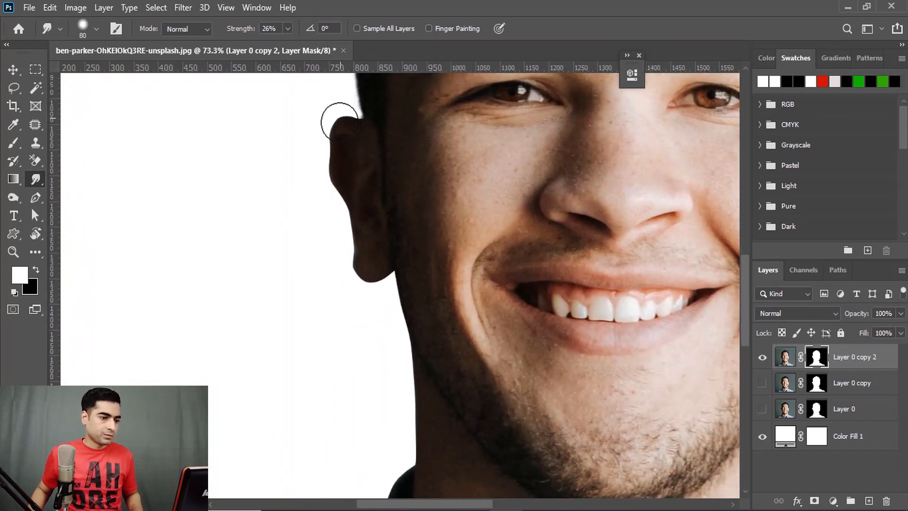
drag(385, 379, 395, 248)
scroll(393, 328, down, 3)
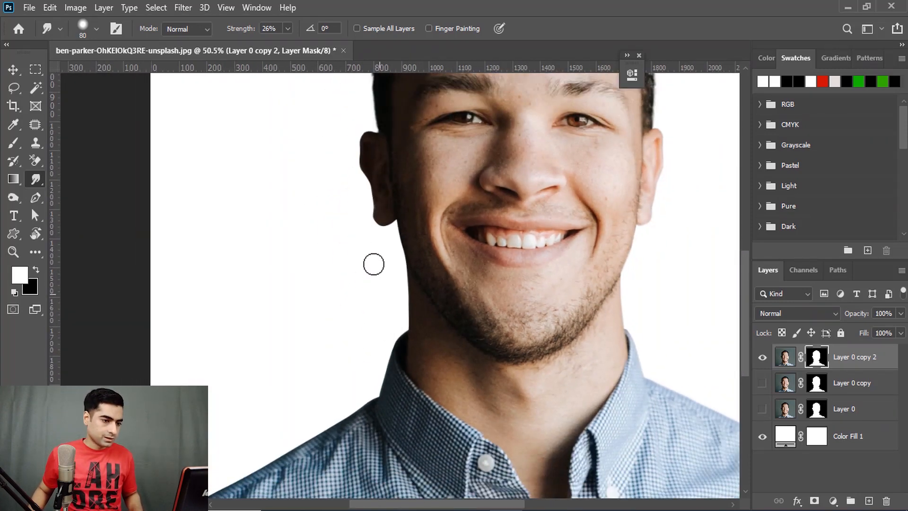
scroll(332, 403, up, 4)
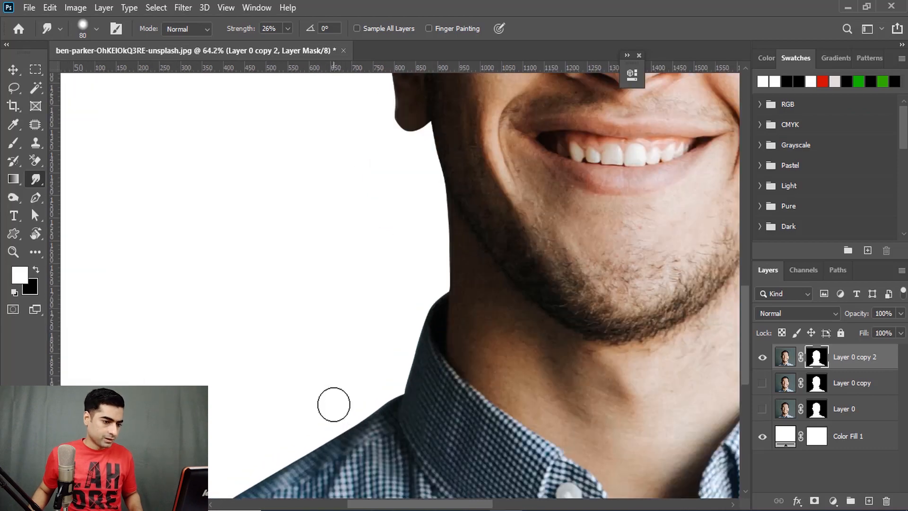
drag(391, 436, 433, 279)
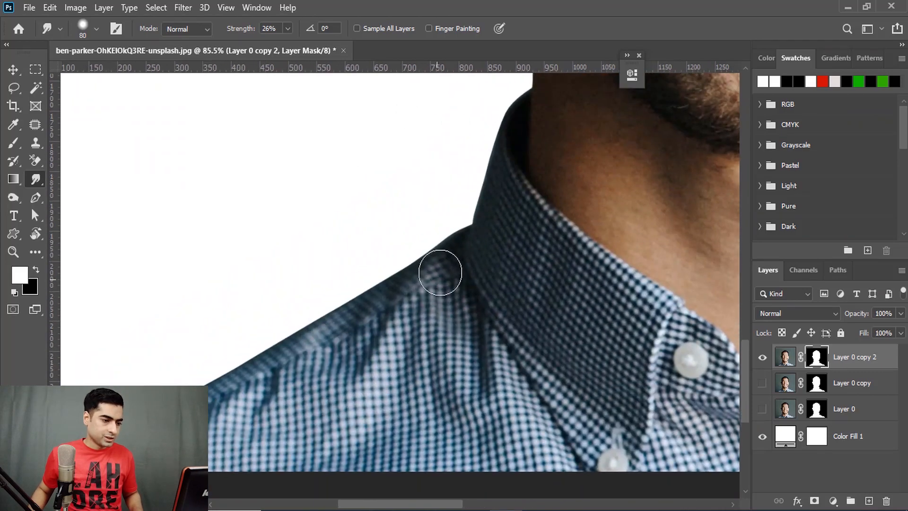
scroll(394, 277, down, 2)
scroll(394, 277, down, 3)
drag(462, 197, 354, 377)
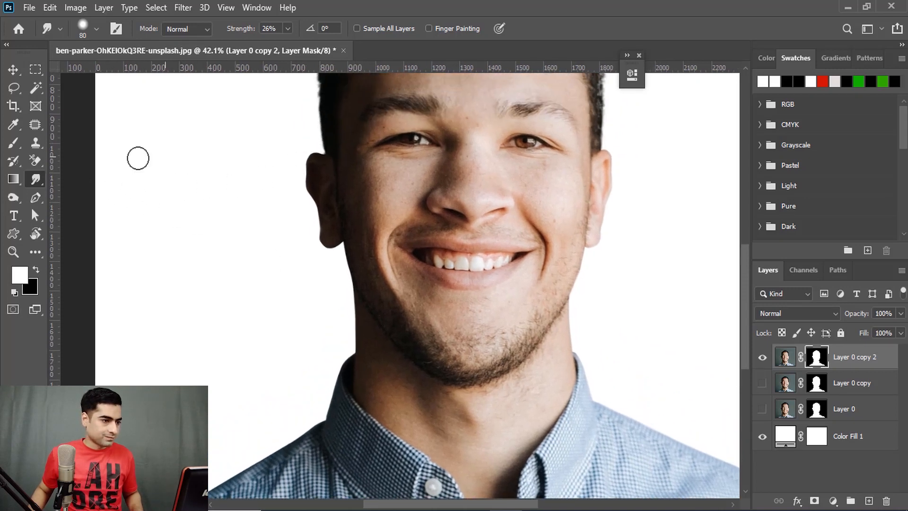
Step: Soften the mask edge from the ear down to the collar on the image's left side with a 175 px Blur tool at 35% strength
click(14, 198)
click(35, 179)
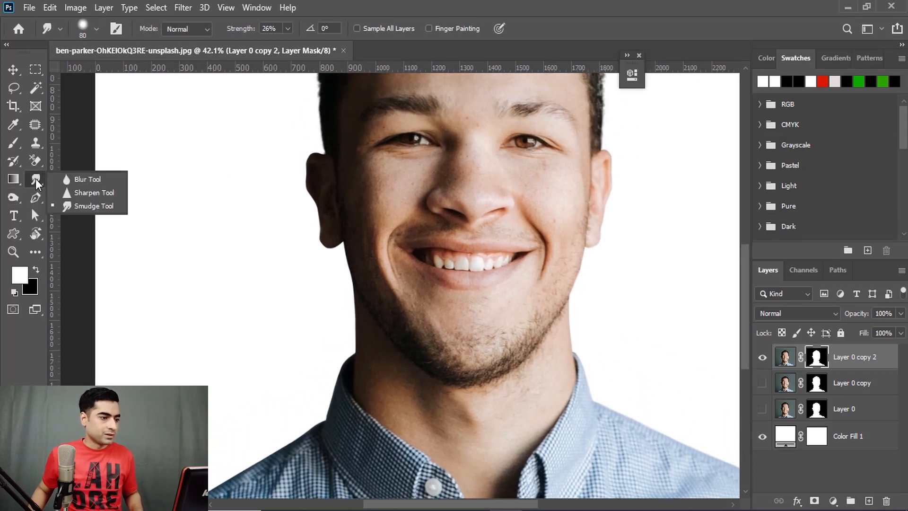
click(72, 180)
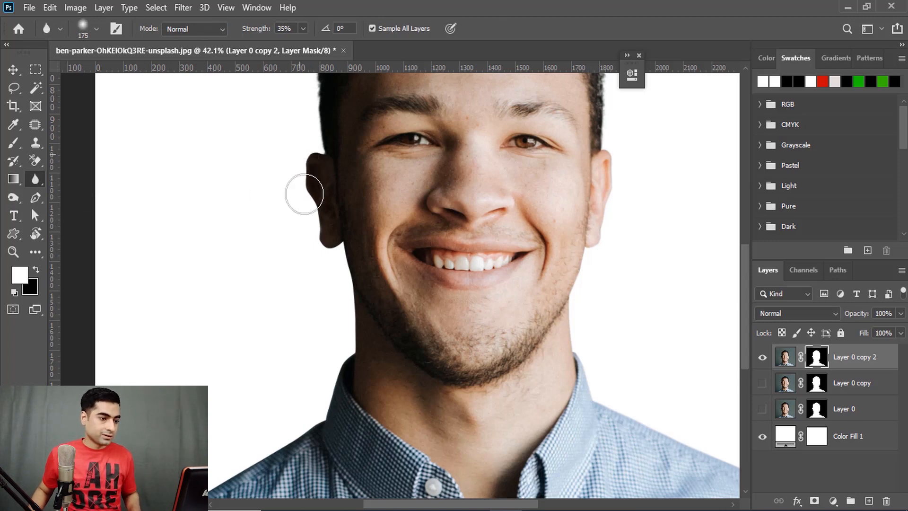
key(bracketright)
mouse_move(319, 258)
mouse_down()
mouse_move(338, 265)
mouse_move(340, 377)
mouse_up()
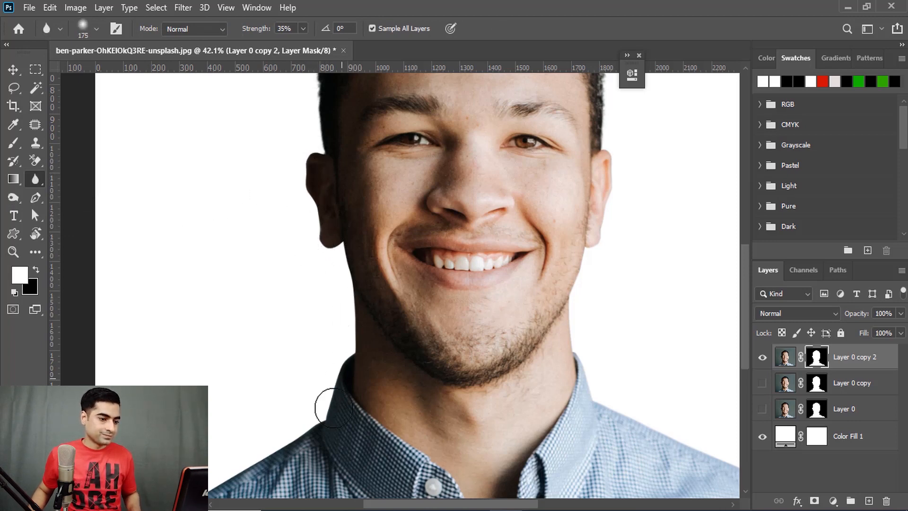
Step: Blur the remaining mask edge around the collar and neck on both sides with the 175 px brush at 35% strength
drag(331, 416, 438, 284)
mouse_move(227, 401)
mouse_down()
mouse_move(444, 210)
mouse_move(415, 359)
mouse_up()
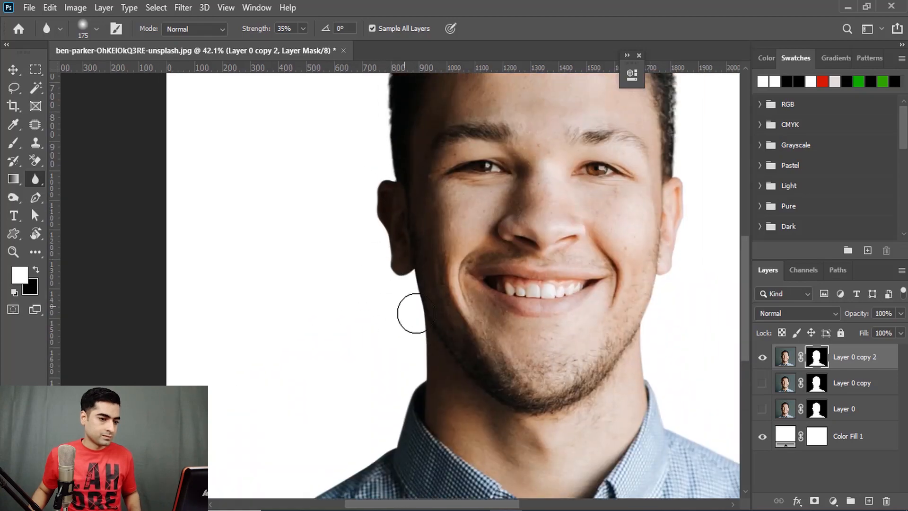
drag(404, 398, 464, 267)
drag(528, 204, 243, 278)
drag(536, 420, 412, 226)
mouse_move(532, 311)
mouse_down()
mouse_move(398, 222)
mouse_move(297, 176)
mouse_up()
mouse_move(370, 218)
mouse_down()
mouse_move(438, 349)
mouse_move(411, 320)
mouse_move(426, 183)
mouse_up()
mouse_move(441, 148)
mouse_down()
mouse_move(423, 325)
mouse_move(436, 169)
mouse_up()
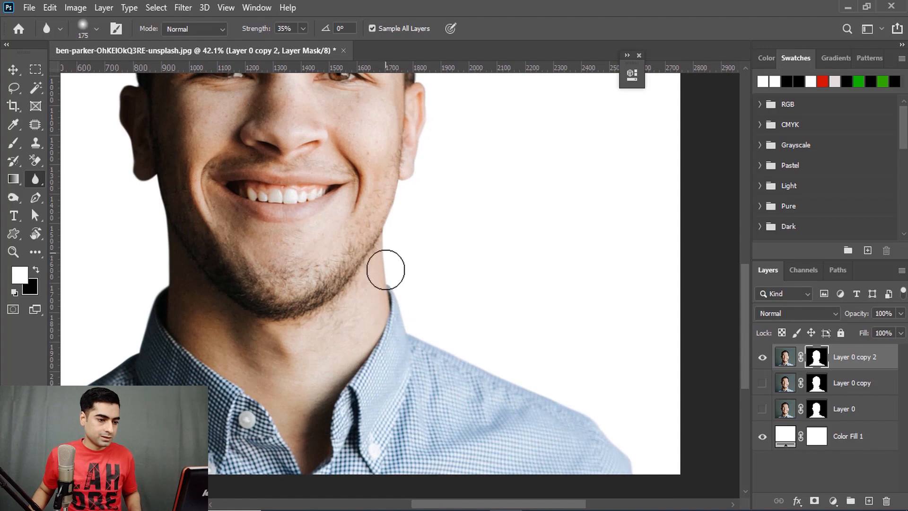
scroll(385, 255, down, 1)
scroll(385, 255, down, 2)
scroll(370, 245, up, 1)
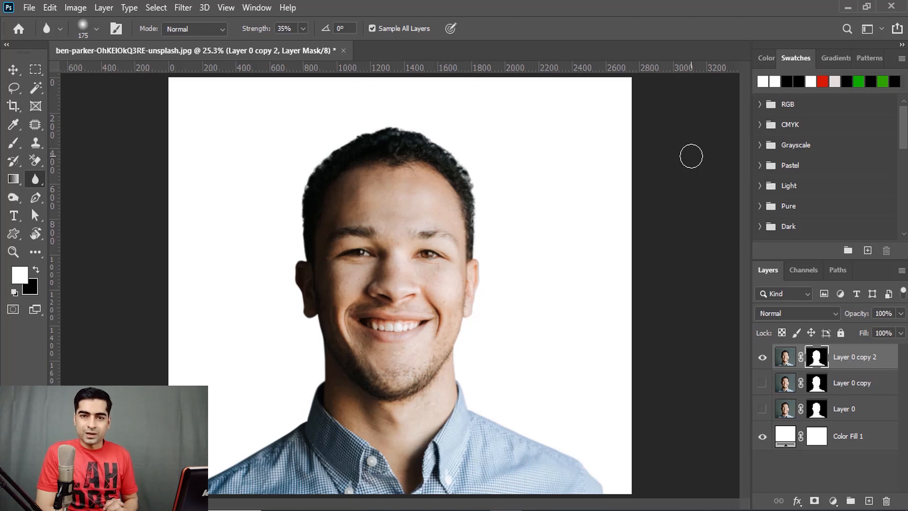
Step: Stamp all visible layers into a new layer above Layer 0 copy 2 and convert it for smart filters
click(884, 361)
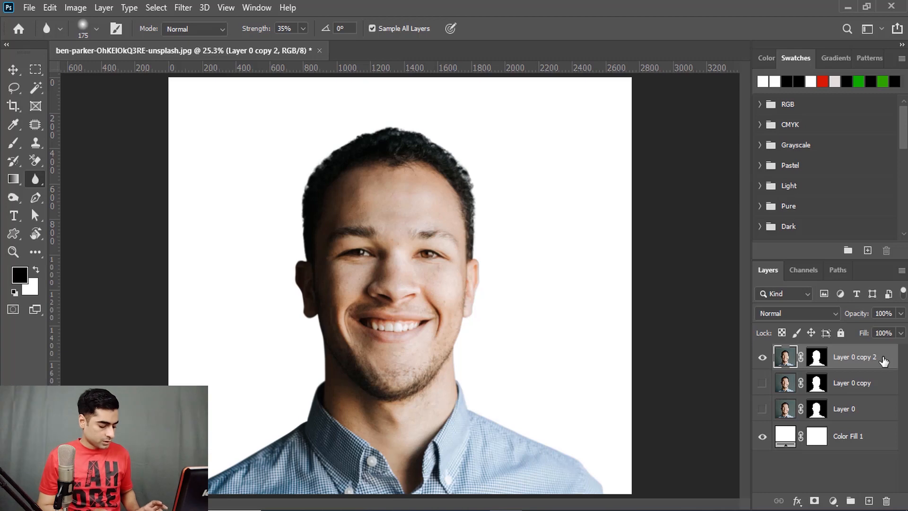
key(ctrl+shift+alt+e)
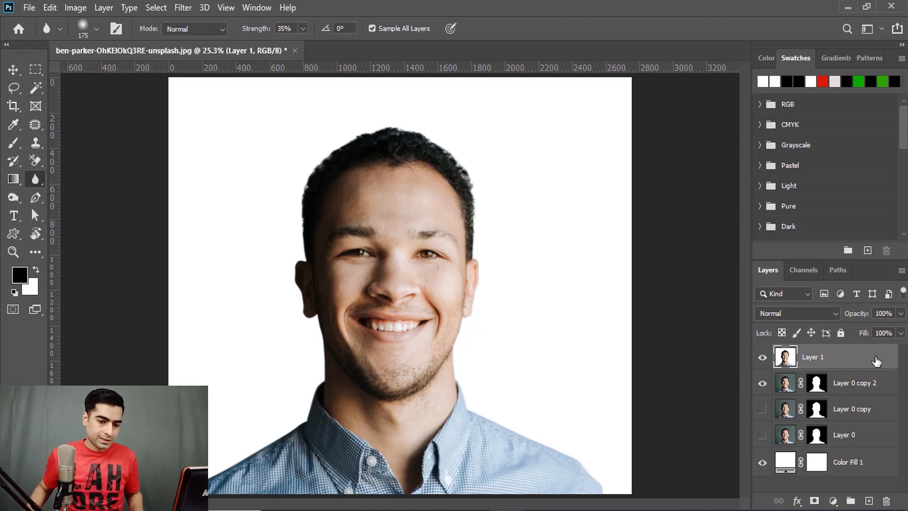
click(177, 9)
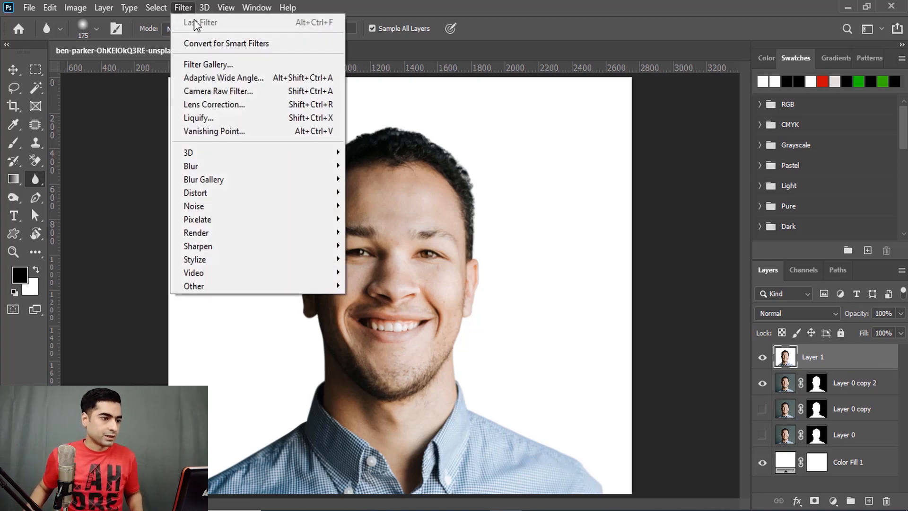
click(230, 44)
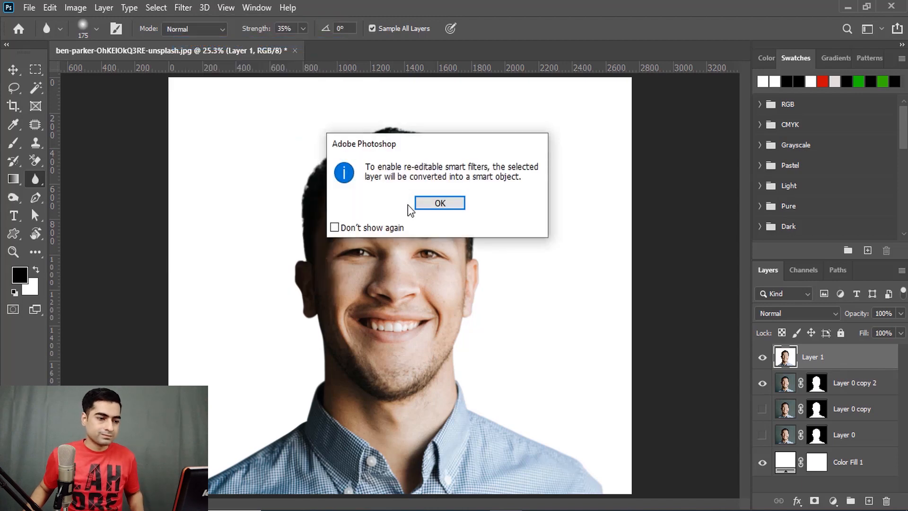
click(435, 204)
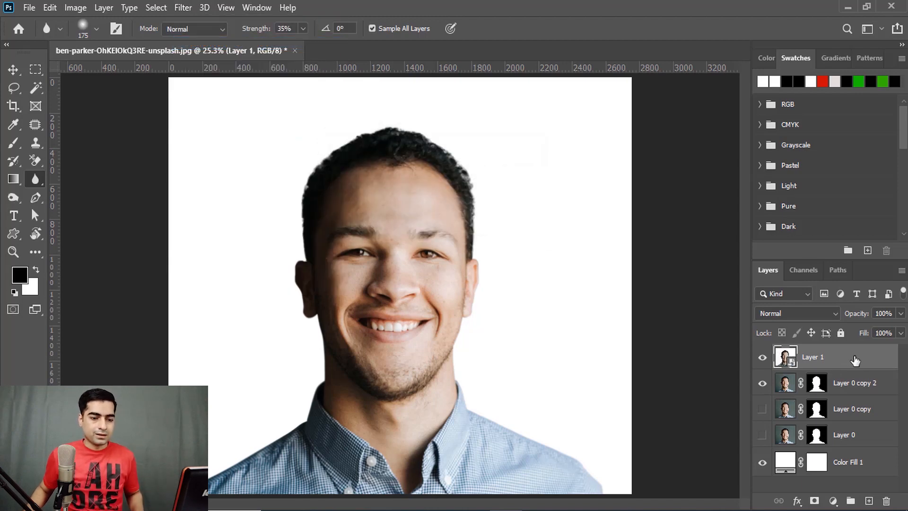
Step: Open the Camera Raw Filter on the stamped smart object and examine its adjustment categories, from Basic to Presets
click(182, 7)
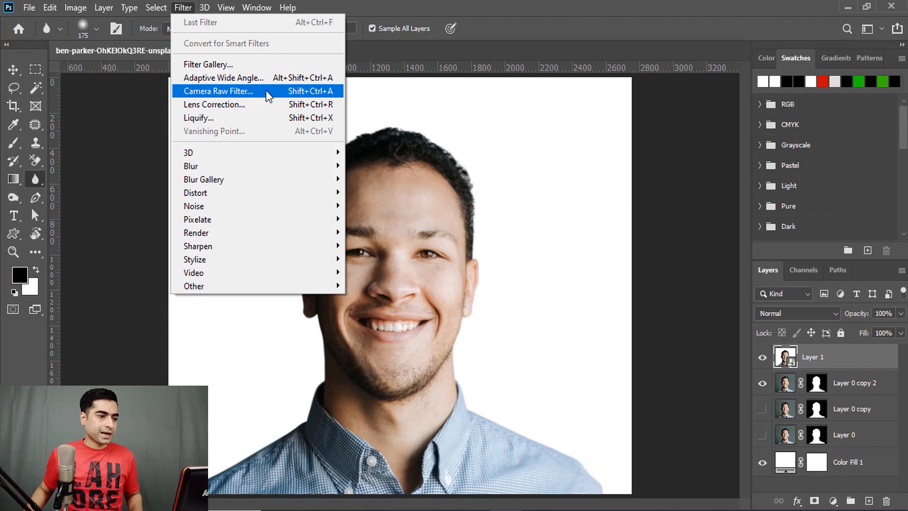
click(267, 89)
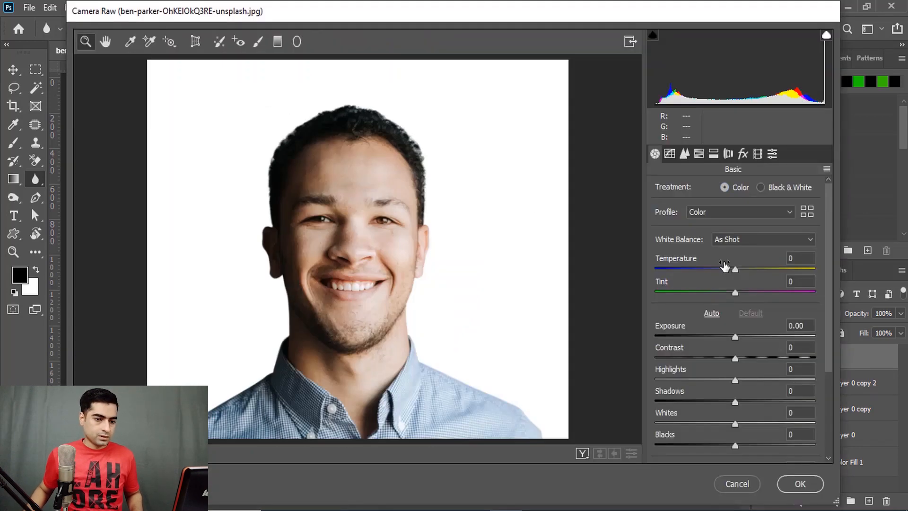
click(670, 153)
click(684, 153)
click(698, 154)
click(713, 154)
click(728, 153)
click(743, 153)
click(757, 153)
click(772, 155)
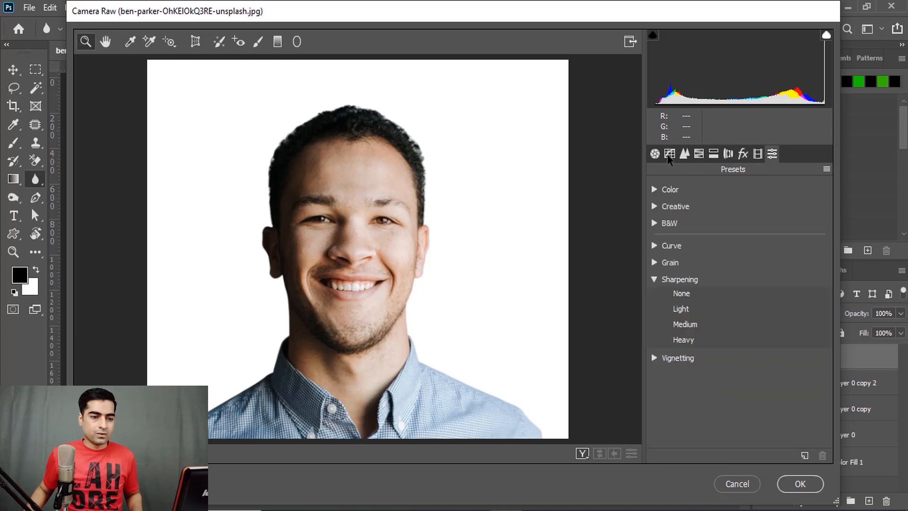
click(654, 154)
click(670, 153)
click(684, 154)
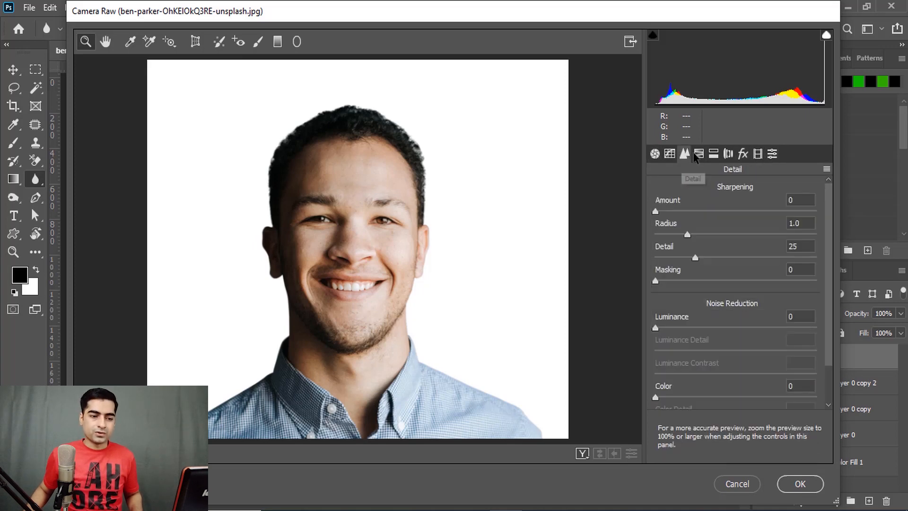
click(698, 153)
click(713, 153)
click(655, 154)
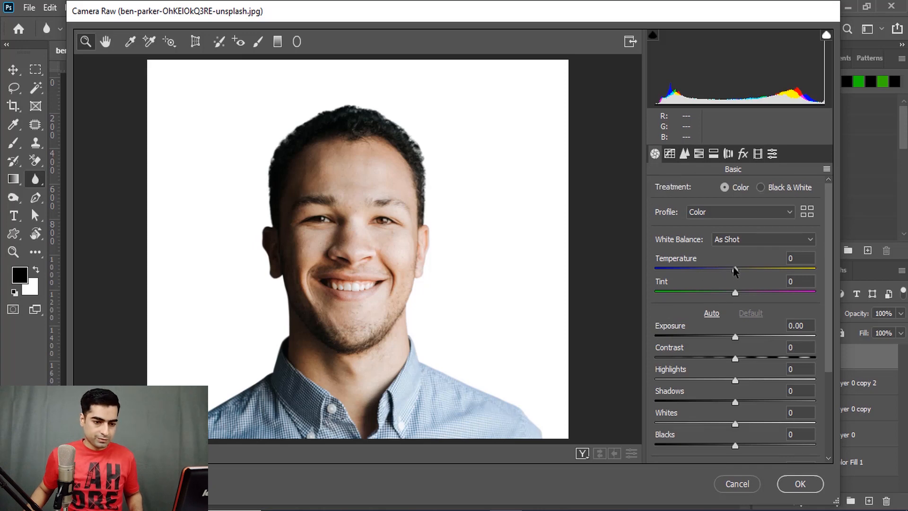
Step: Set the Basic adjustments to Temperature +6, Tint -6, Exposure -0.15, Contrast +8, Highlights -4, Shadows +38, Whites -8 and Blacks +36
drag(736, 270, 740, 268)
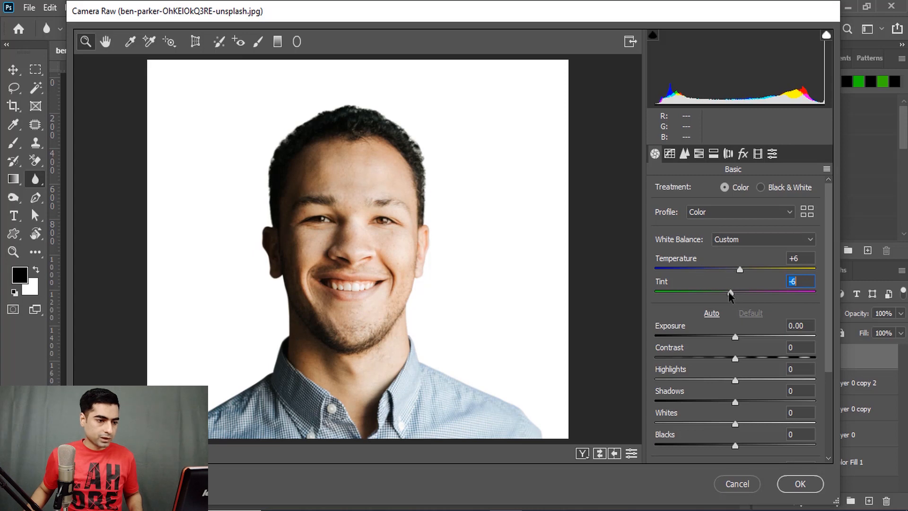
drag(736, 339, 771, 406)
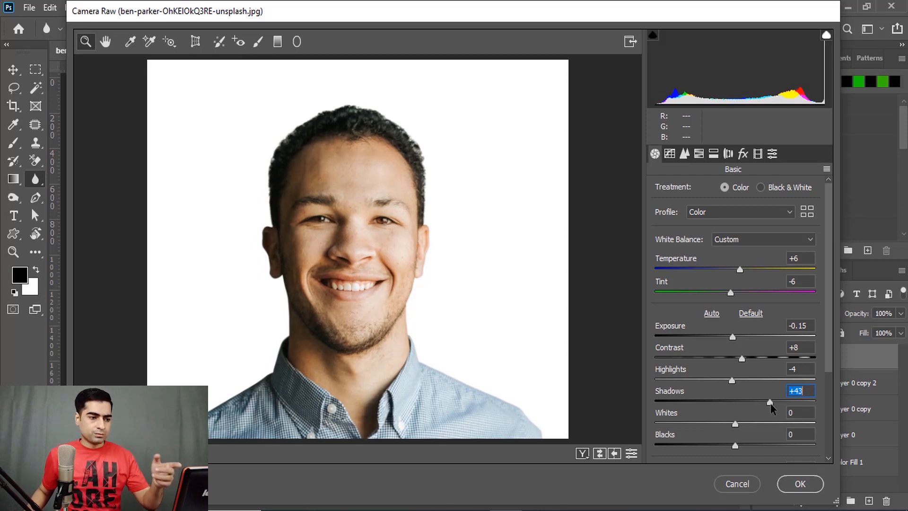
drag(770, 406, 764, 408)
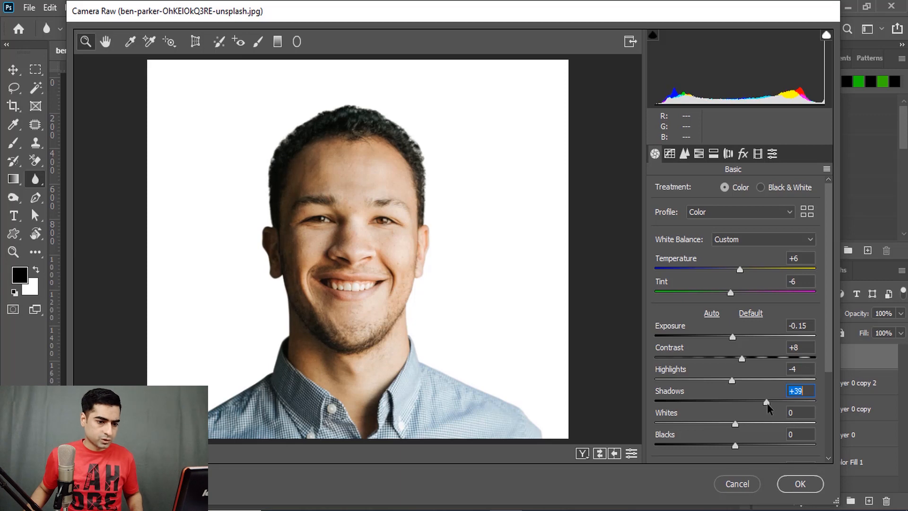
drag(735, 446, 763, 446)
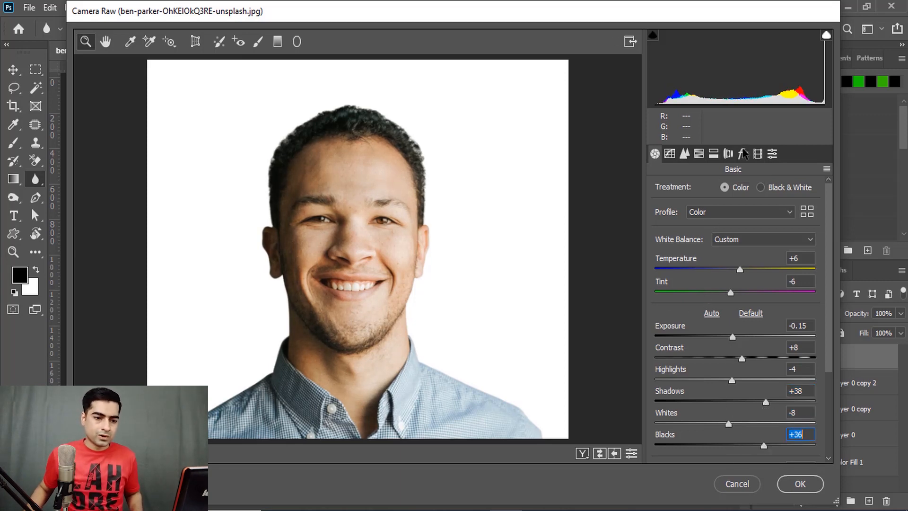
Step: Add grain with an amount of 14 and apply the Camera Raw Filter to the stamped layer
click(742, 153)
drag(660, 218, 676, 218)
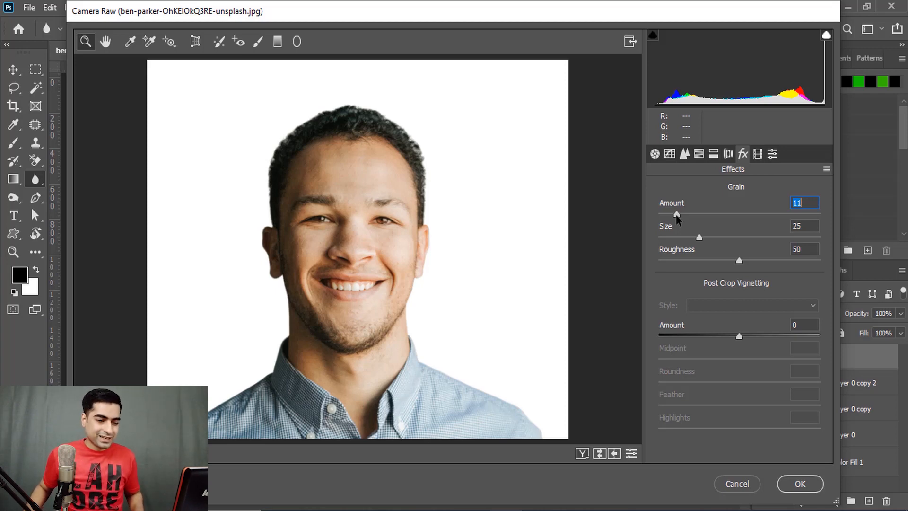
drag(678, 216, 682, 216)
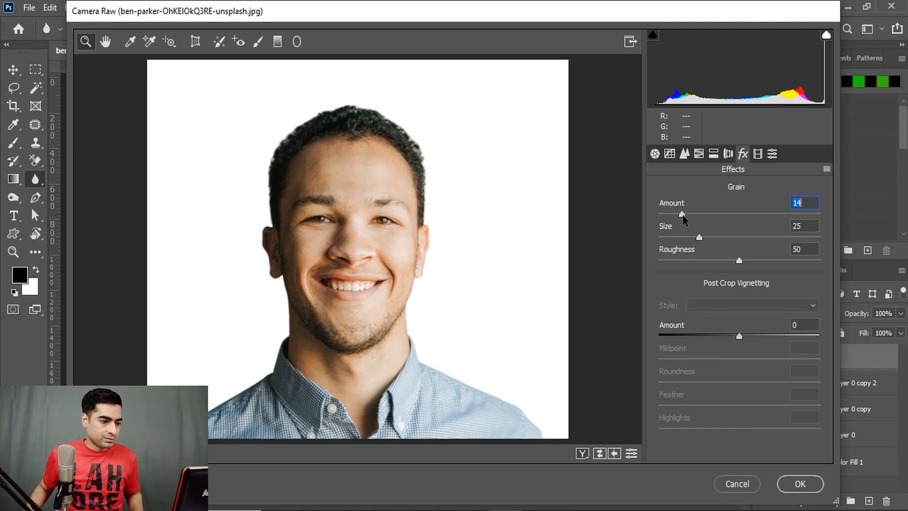
click(798, 484)
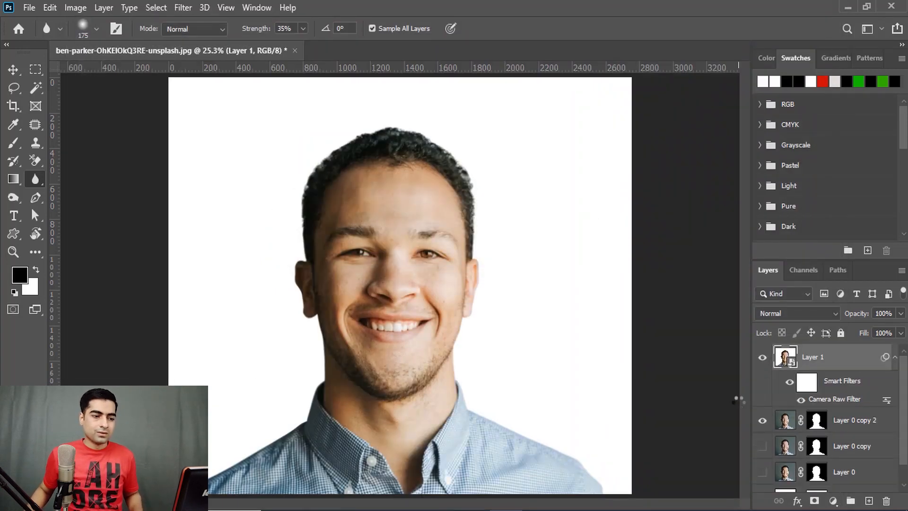
Step: Hide and show Layer 1 to compare the portrait with and without the Camera Raw adjustments
click(762, 359)
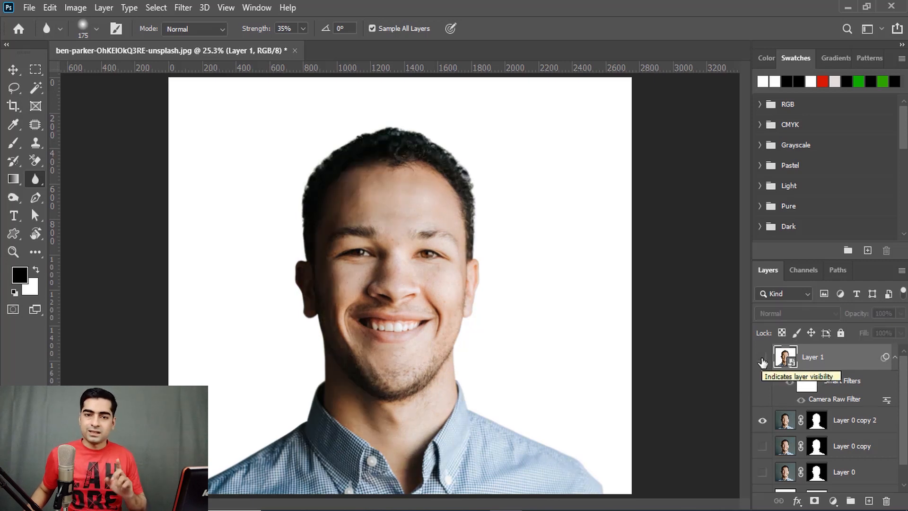
click(762, 359)
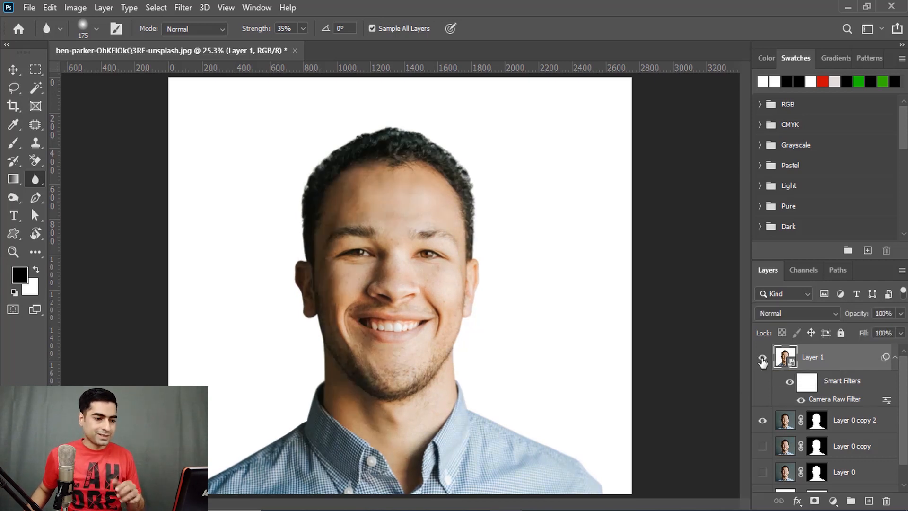